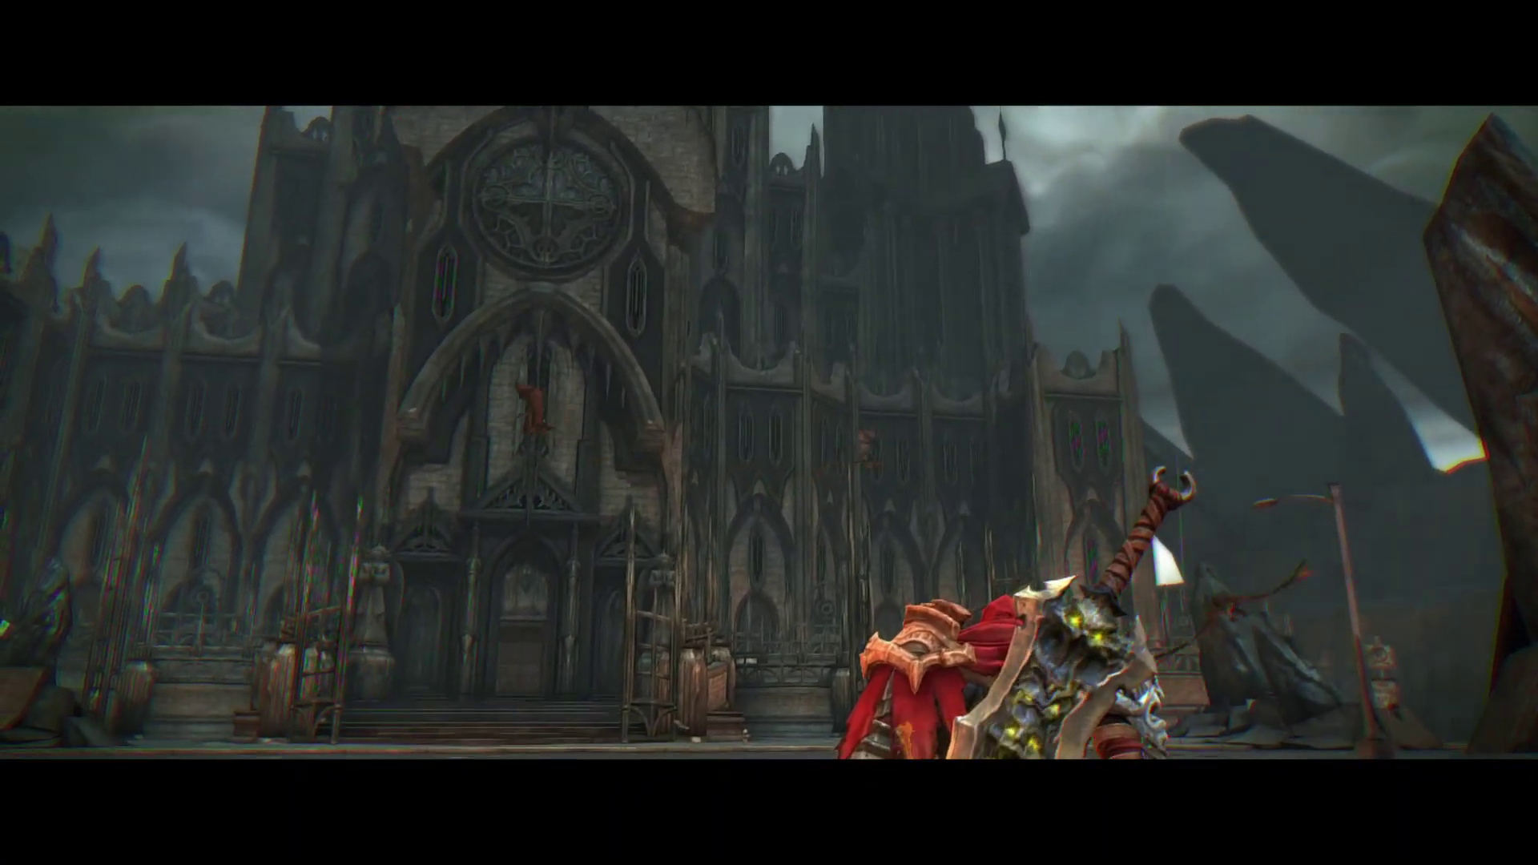
key(w)
key(shift)
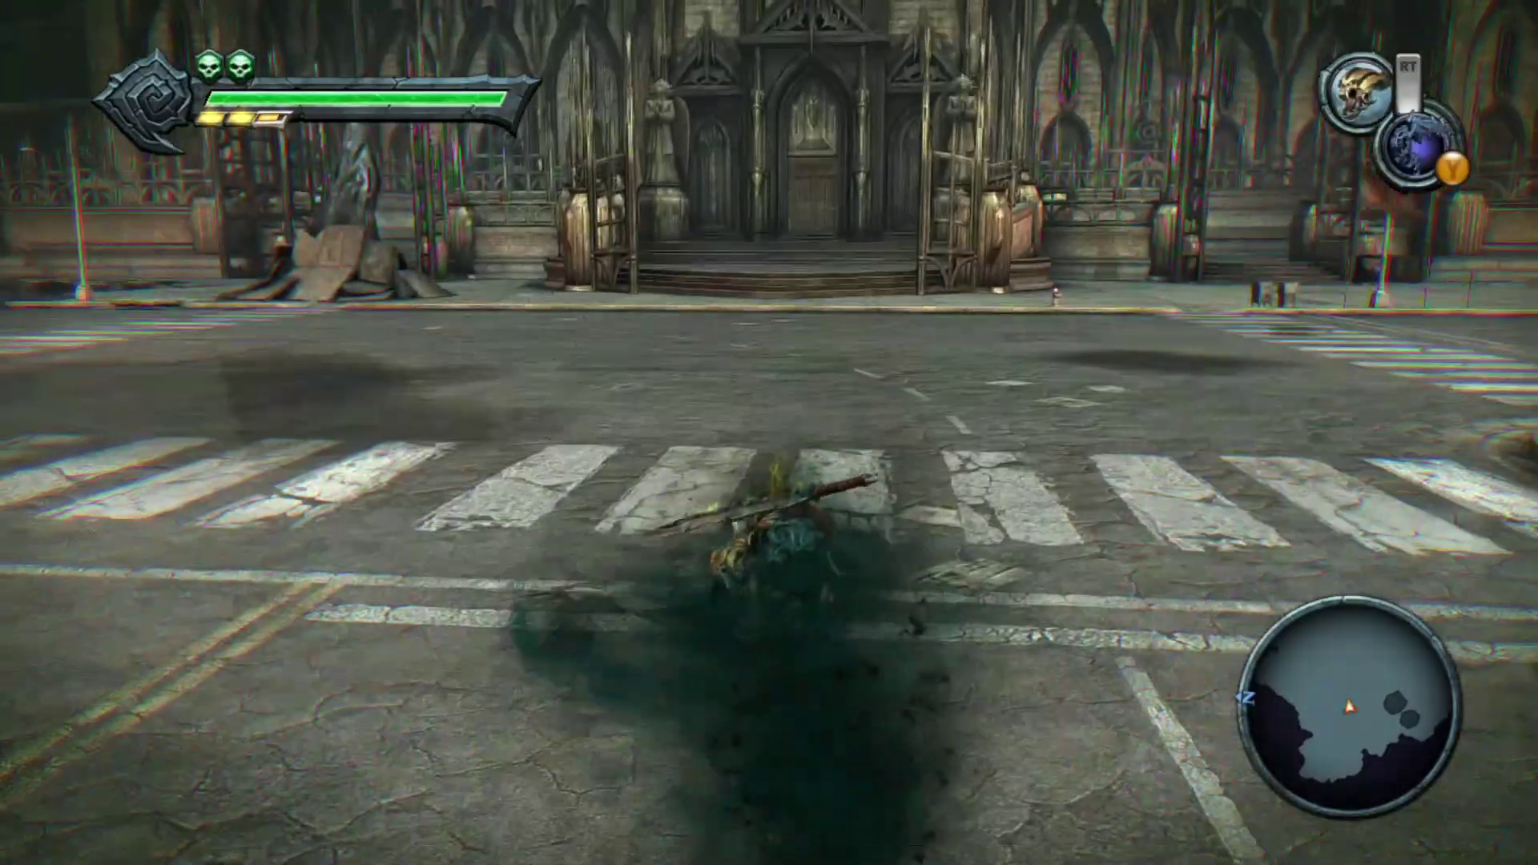
key(w)
key(shift)
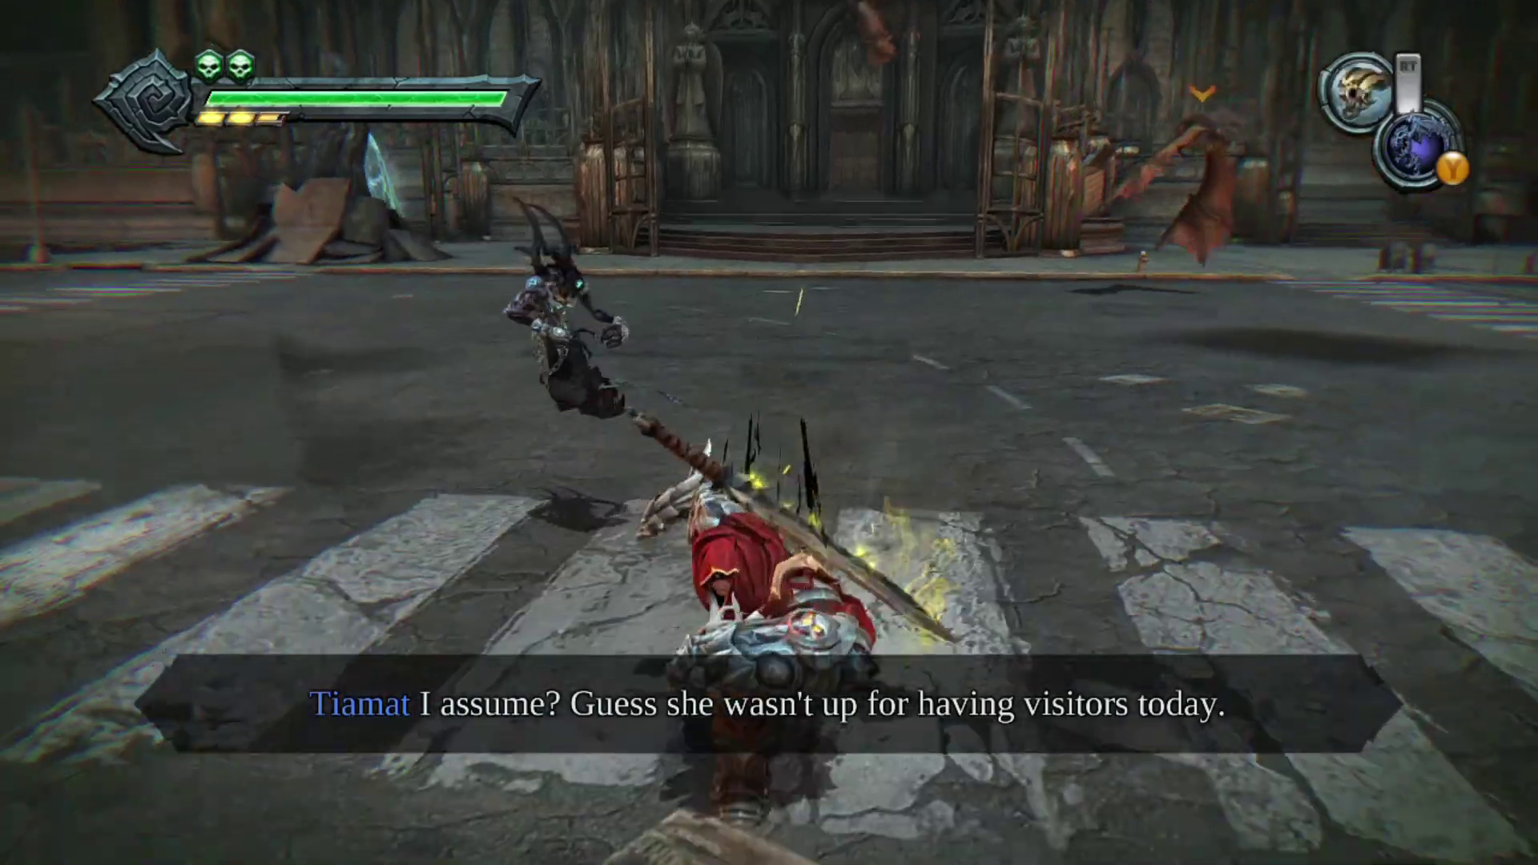
key(w)
key(shift)
key(shift)
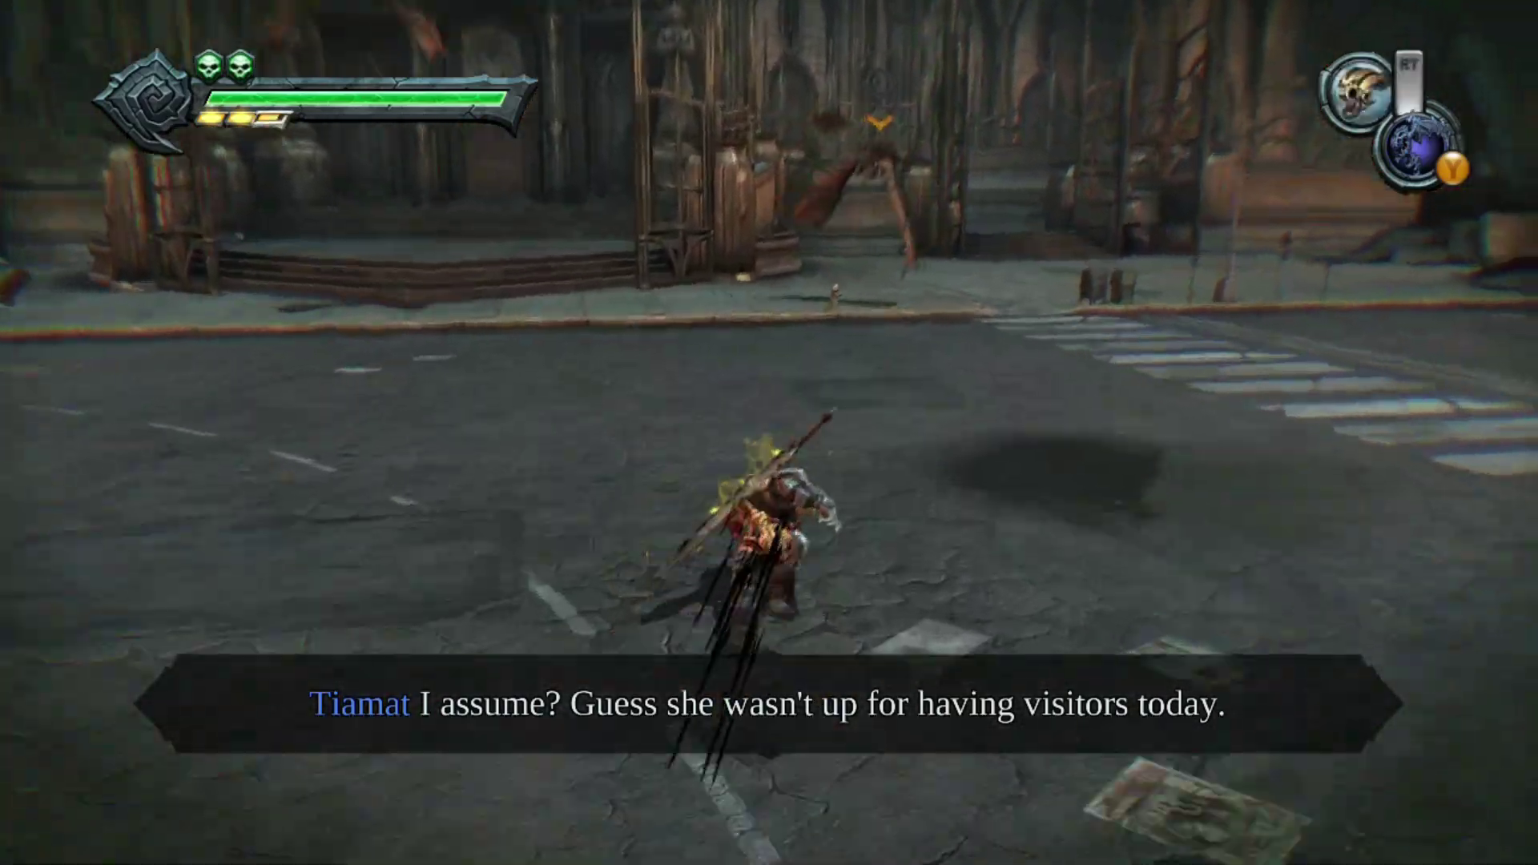
key(w)
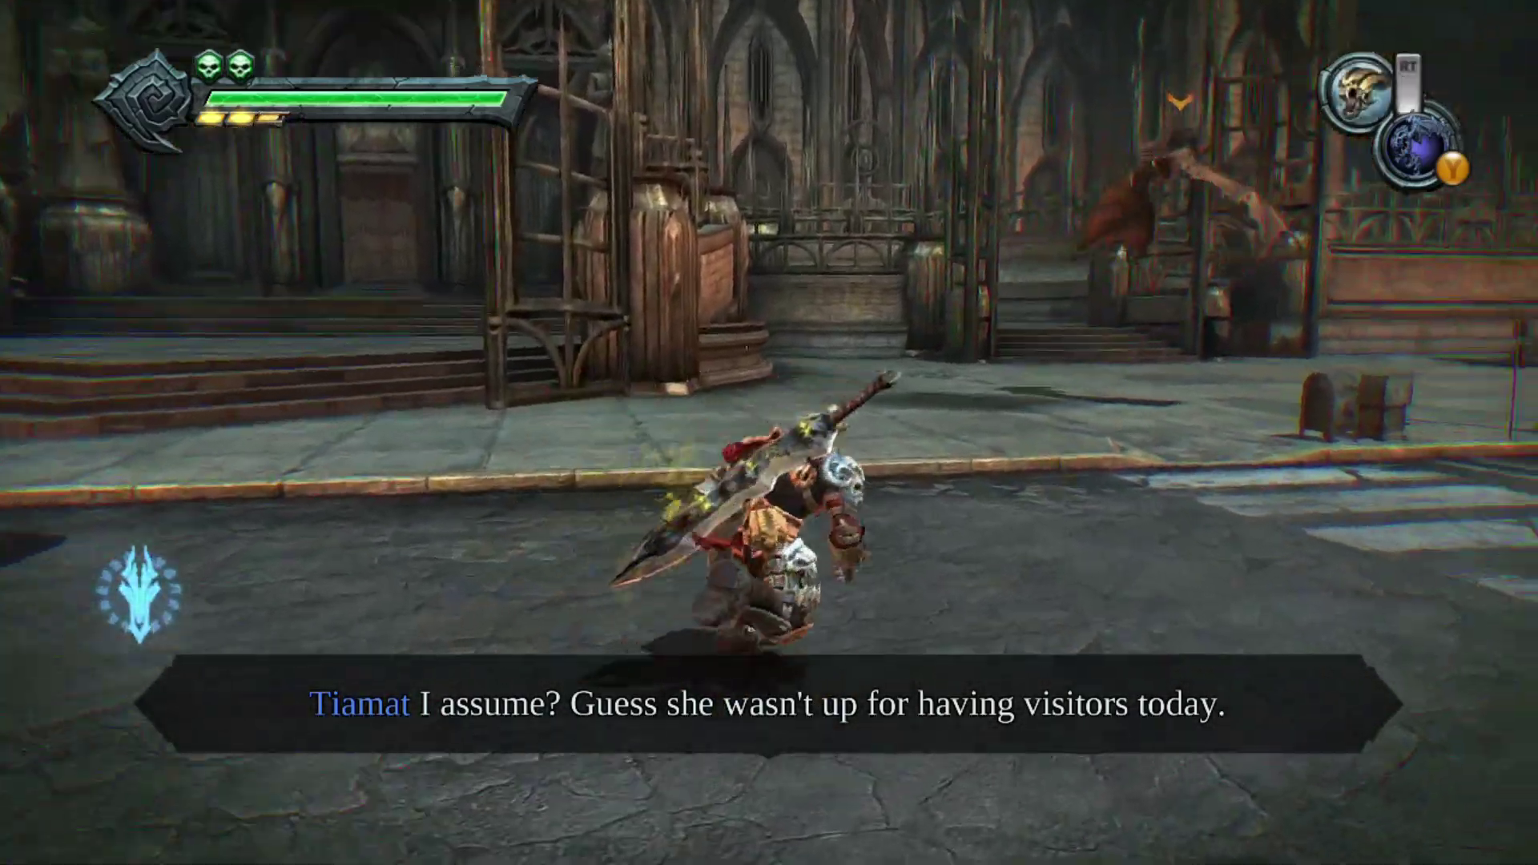
key(w)
key(shift)
key(shift)
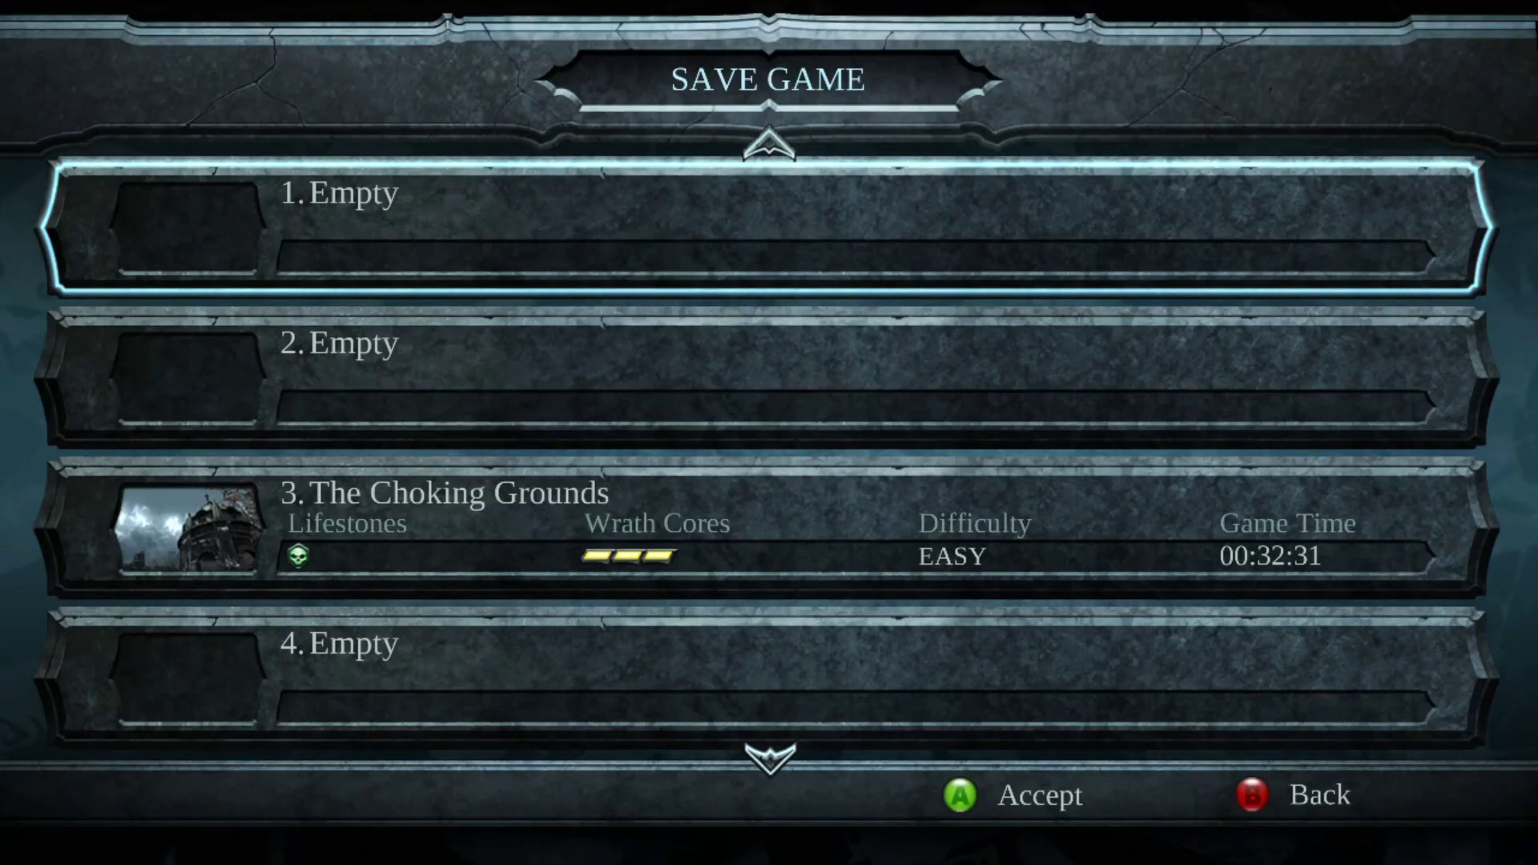
Save the game to slot 6, overwriting the existing The Choking Grounds save.
key(Down)
key(Down)
key(Down)
key(Down)
key(Down)
key(Down)
key(Down)
key(Down)
key(Down)
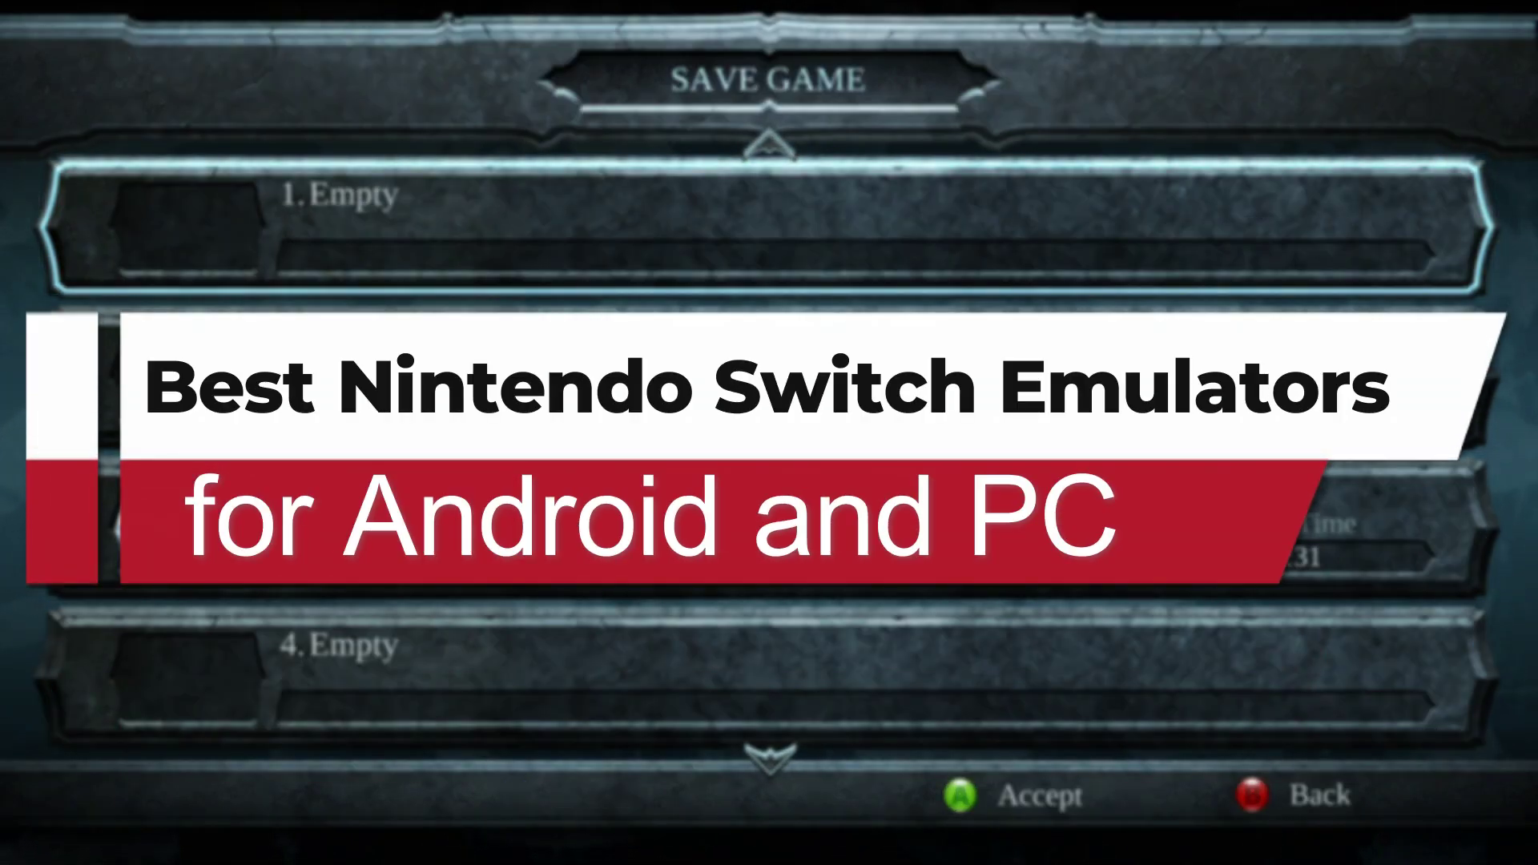
key(Down)
key(Down)
key(Down)
key(Down)
key(Down)
key(Return)
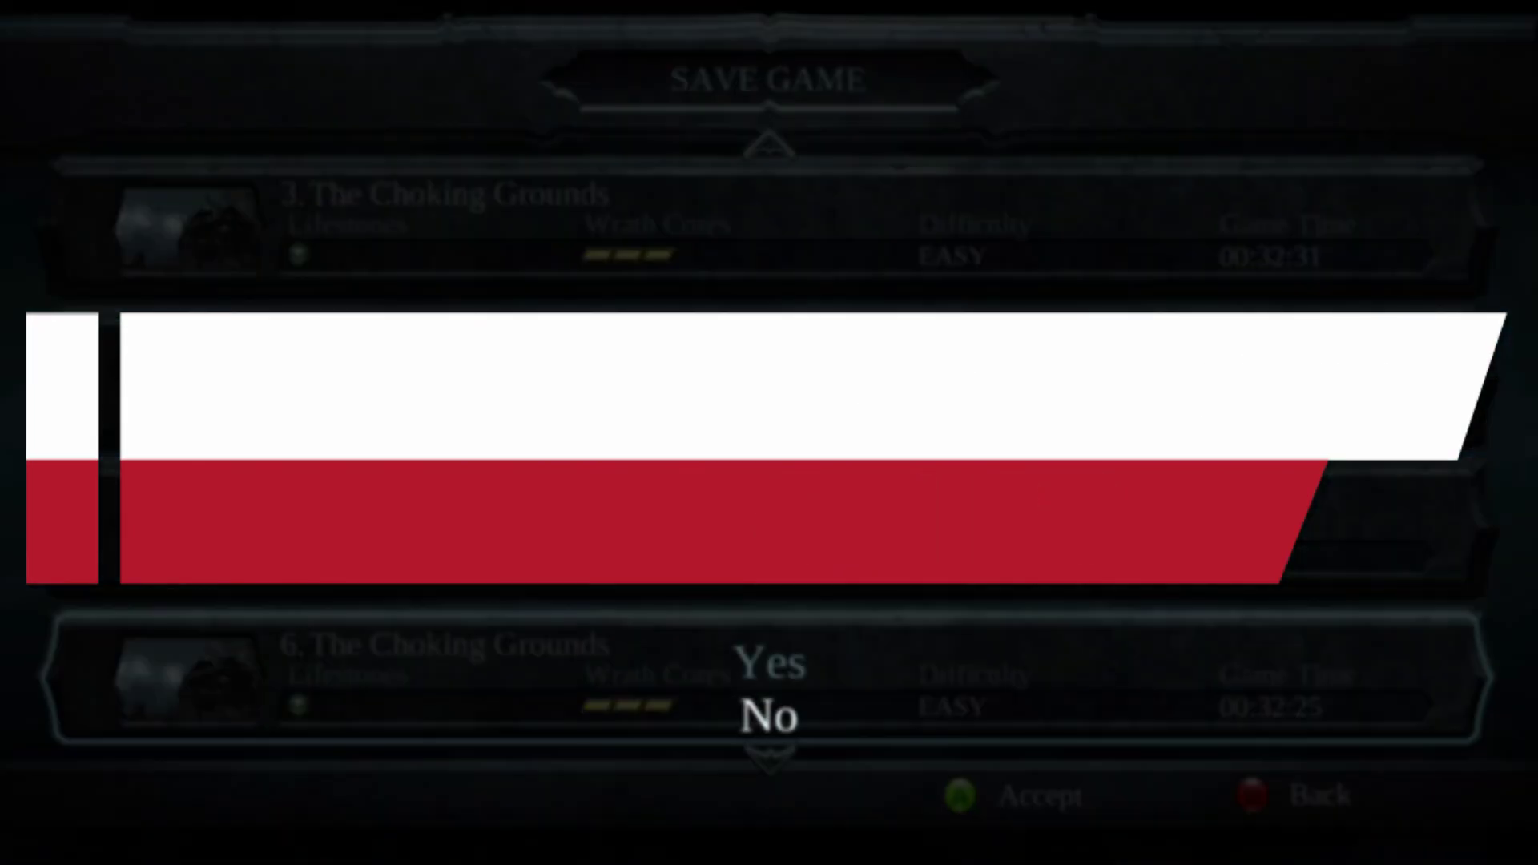
key(Up)
key(Return)
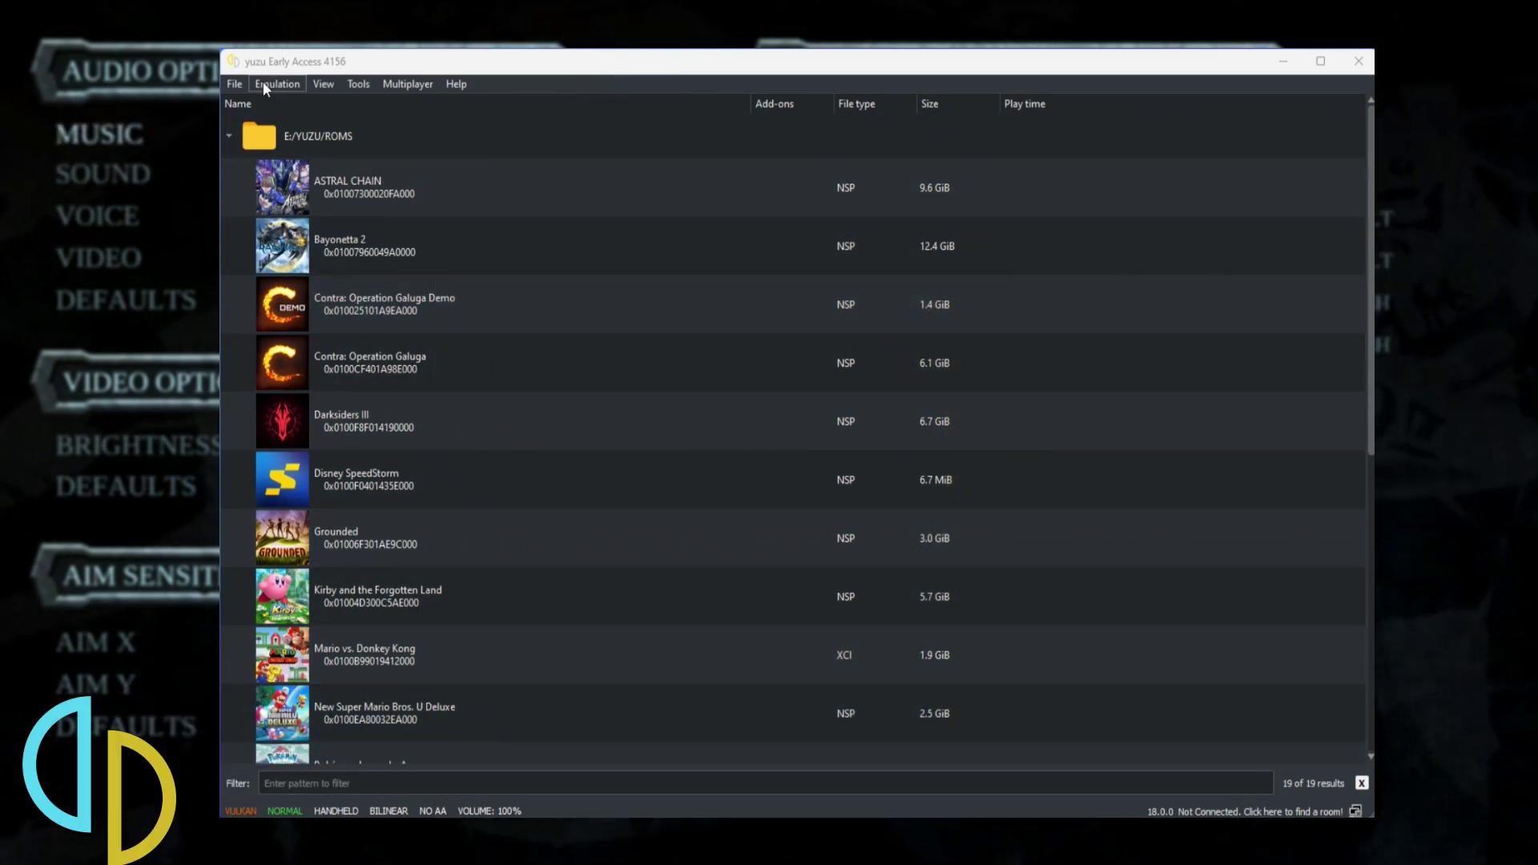
Switch to yuzu Early Access on the desktop and examine the Graphics settings in its configuration.
click(265, 83)
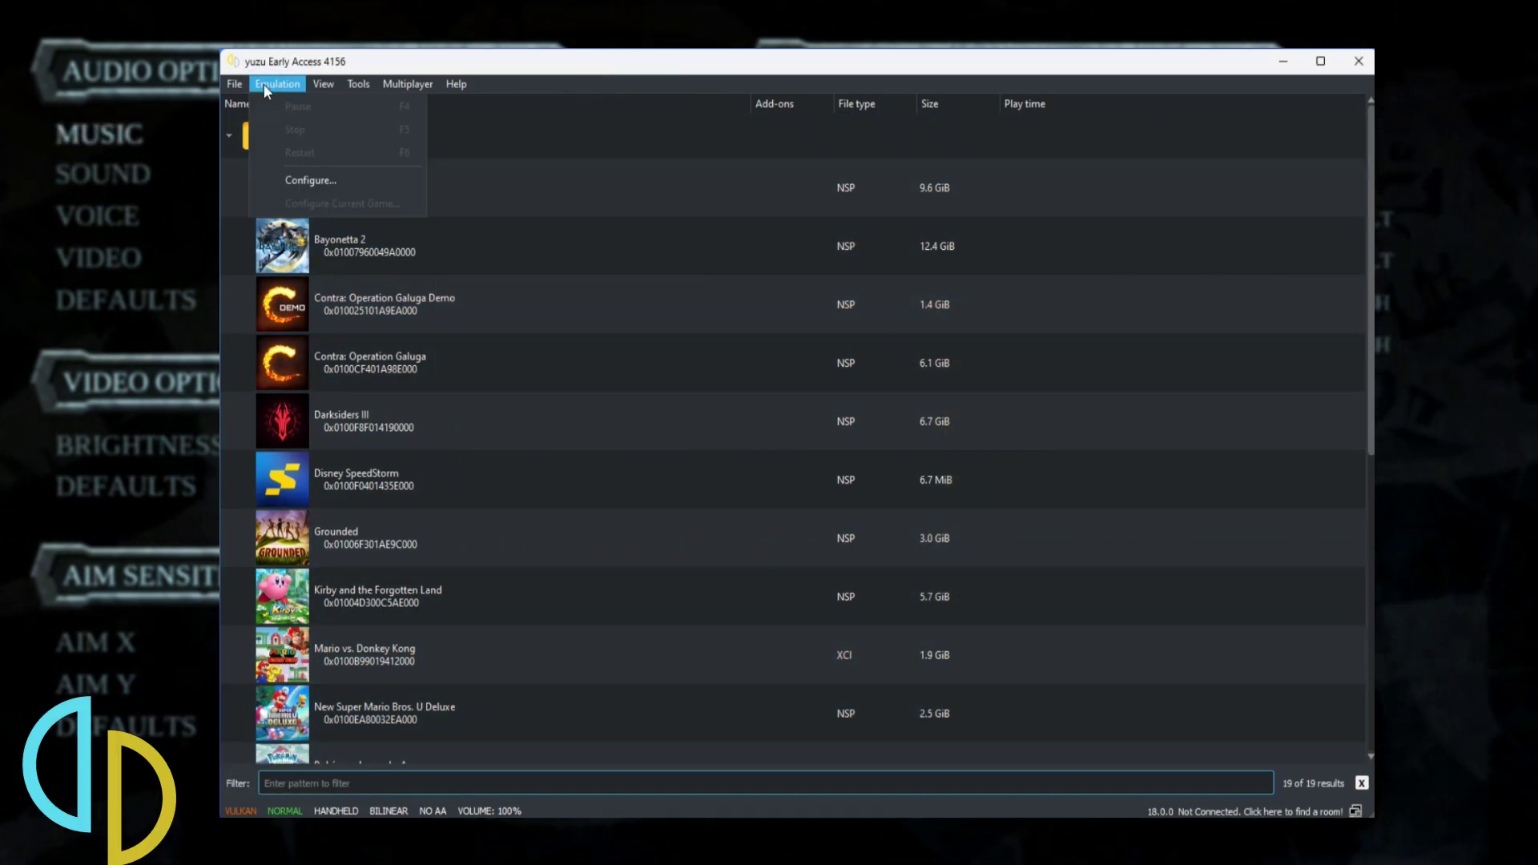
click(301, 178)
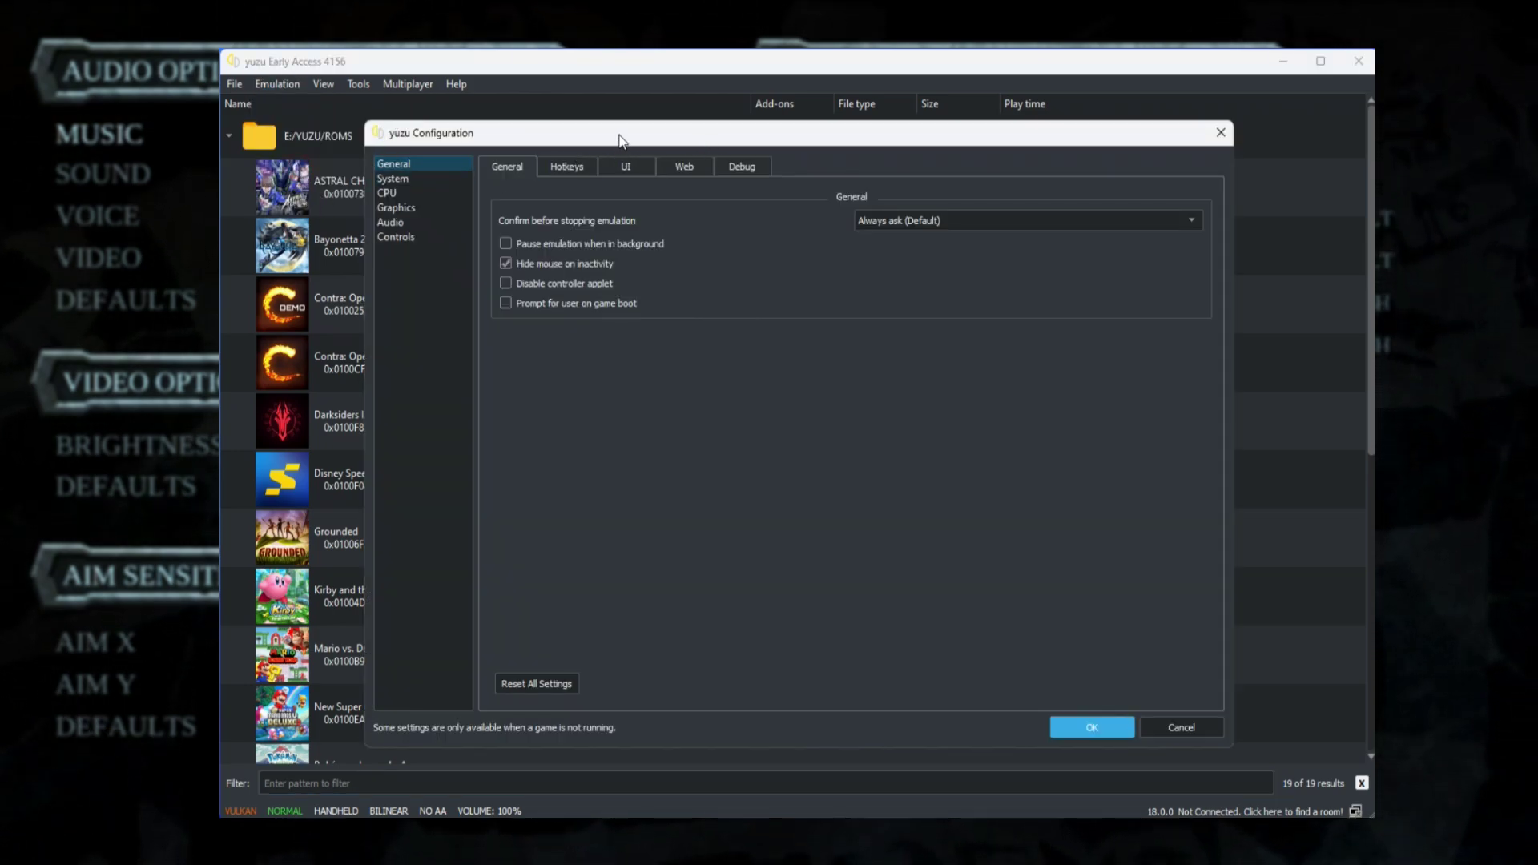
drag(619, 140, 492, 153)
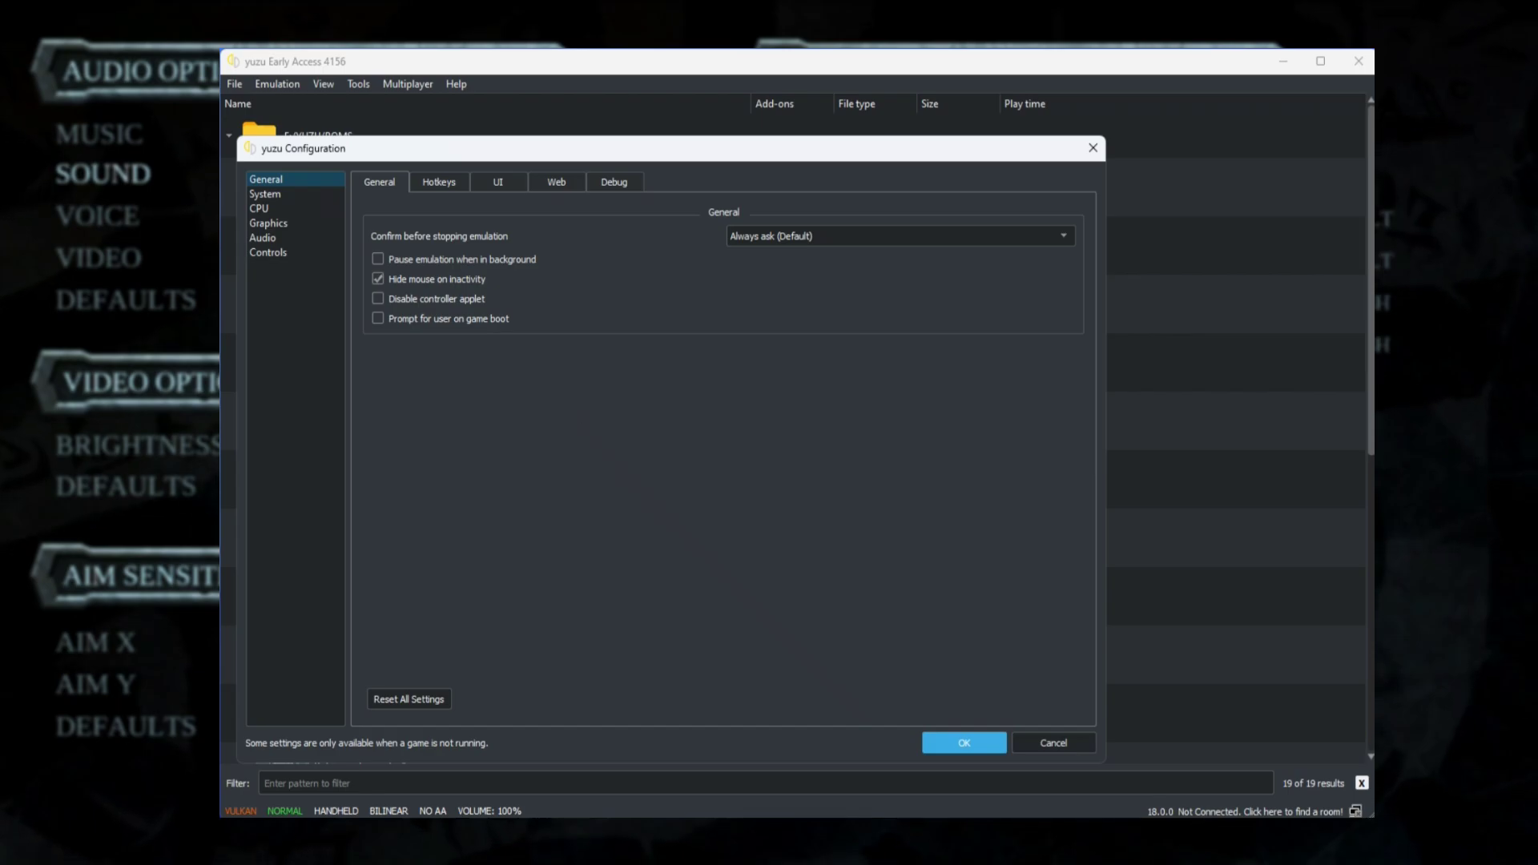
click(267, 223)
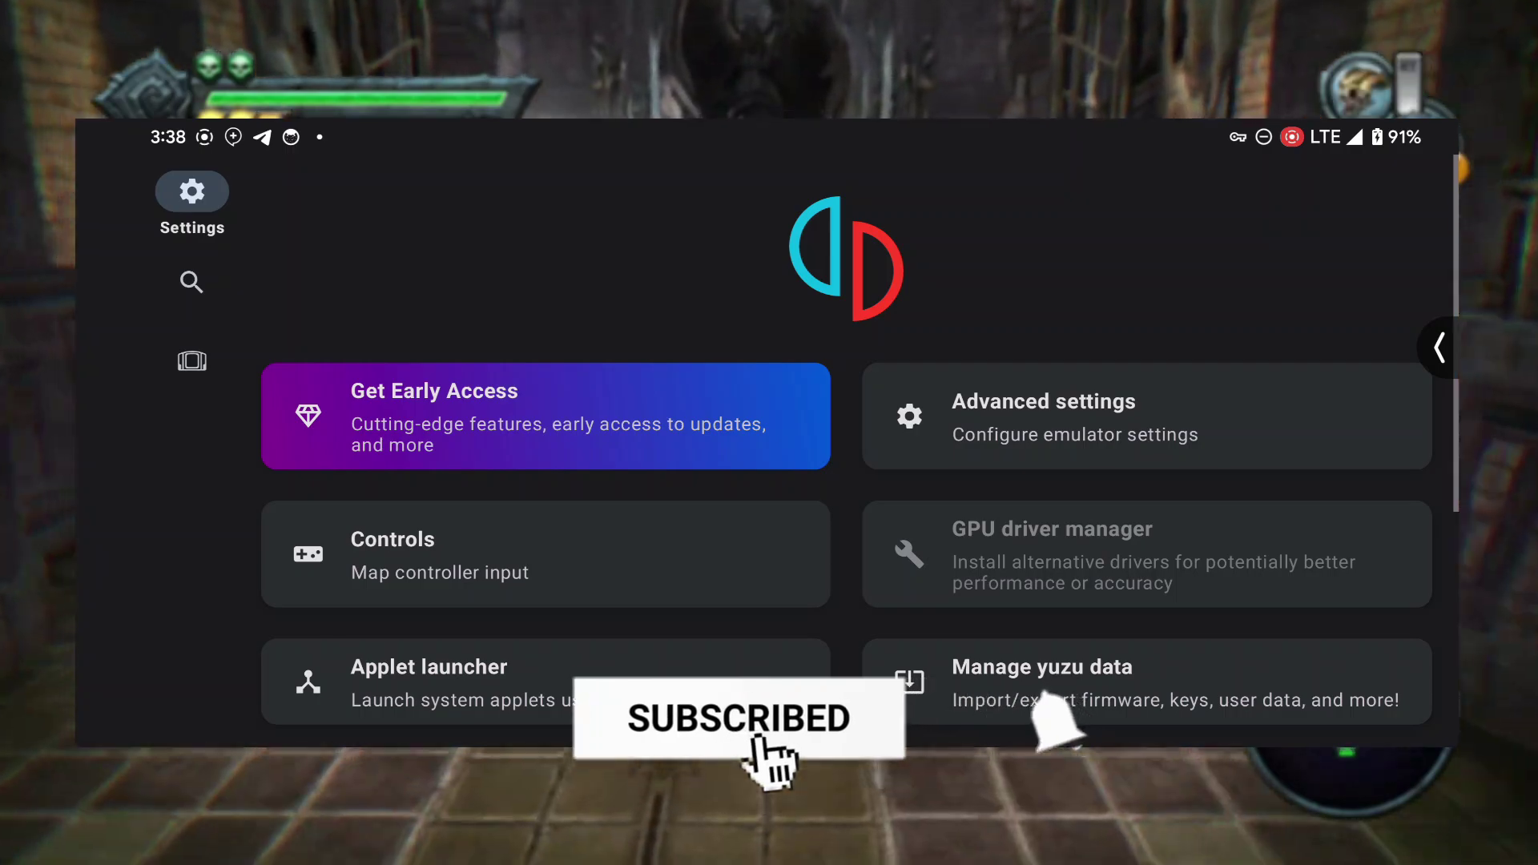
Switch to yuzu for Android and look through the options on its main settings page.
drag(1257, 625, 1206, 697)
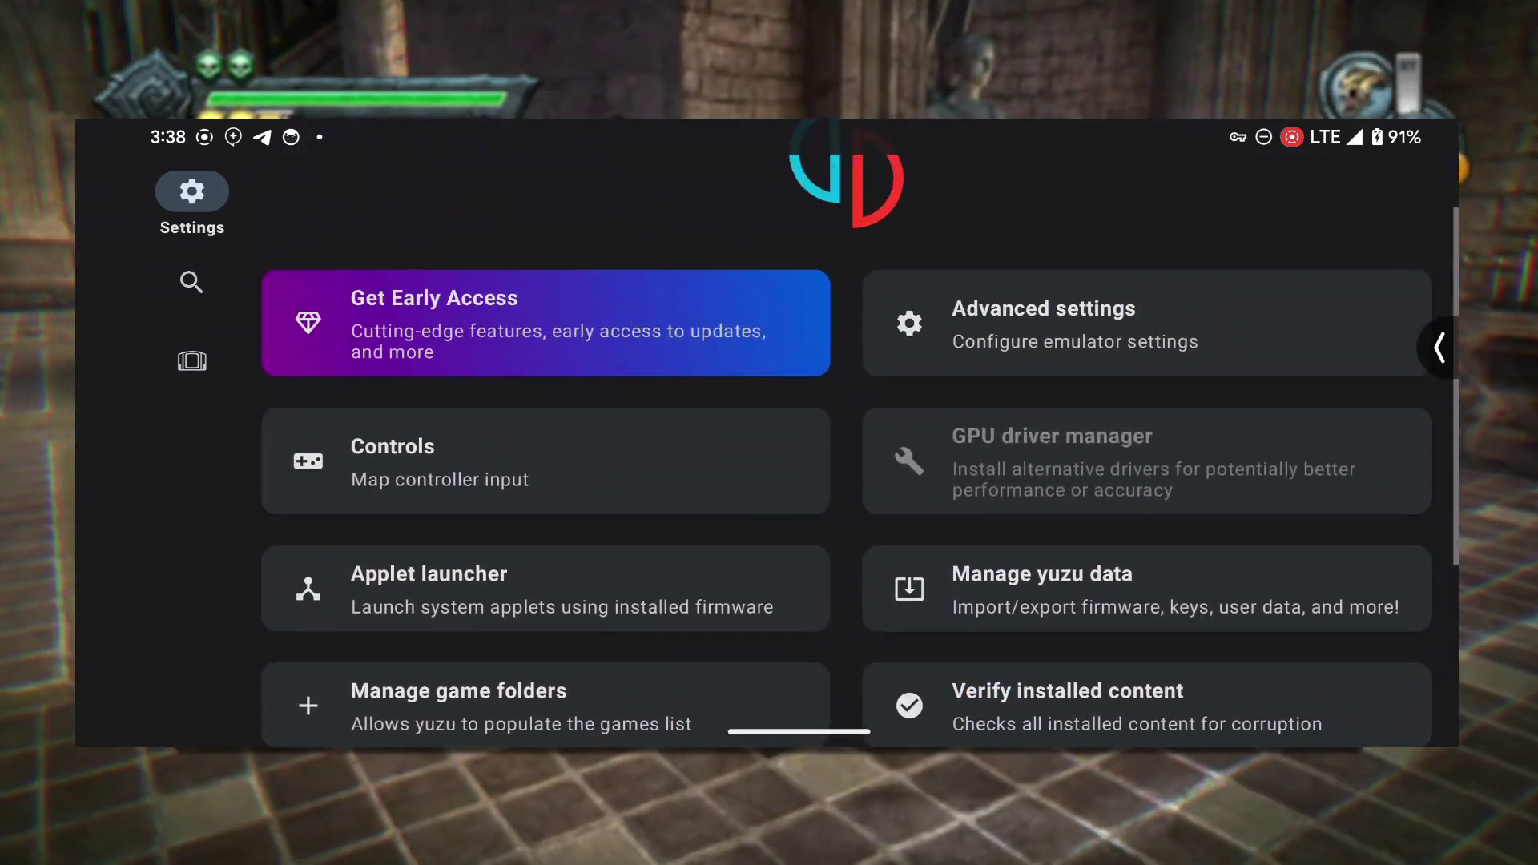
drag(1274, 425, 1318, 412)
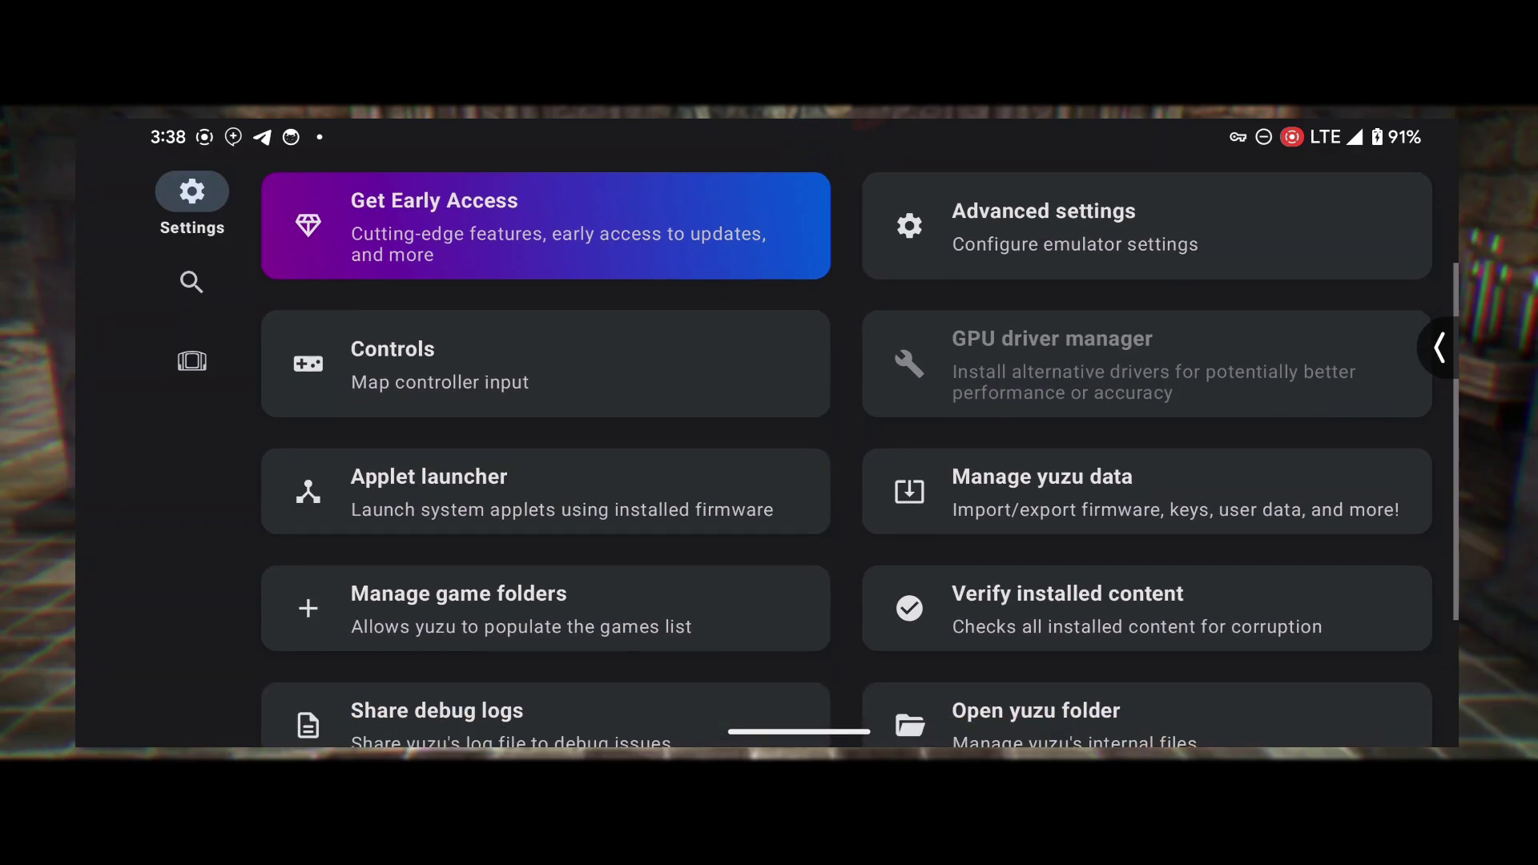
drag(273, 589, 278, 412)
drag(1273, 500, 1277, 443)
drag(327, 439, 353, 593)
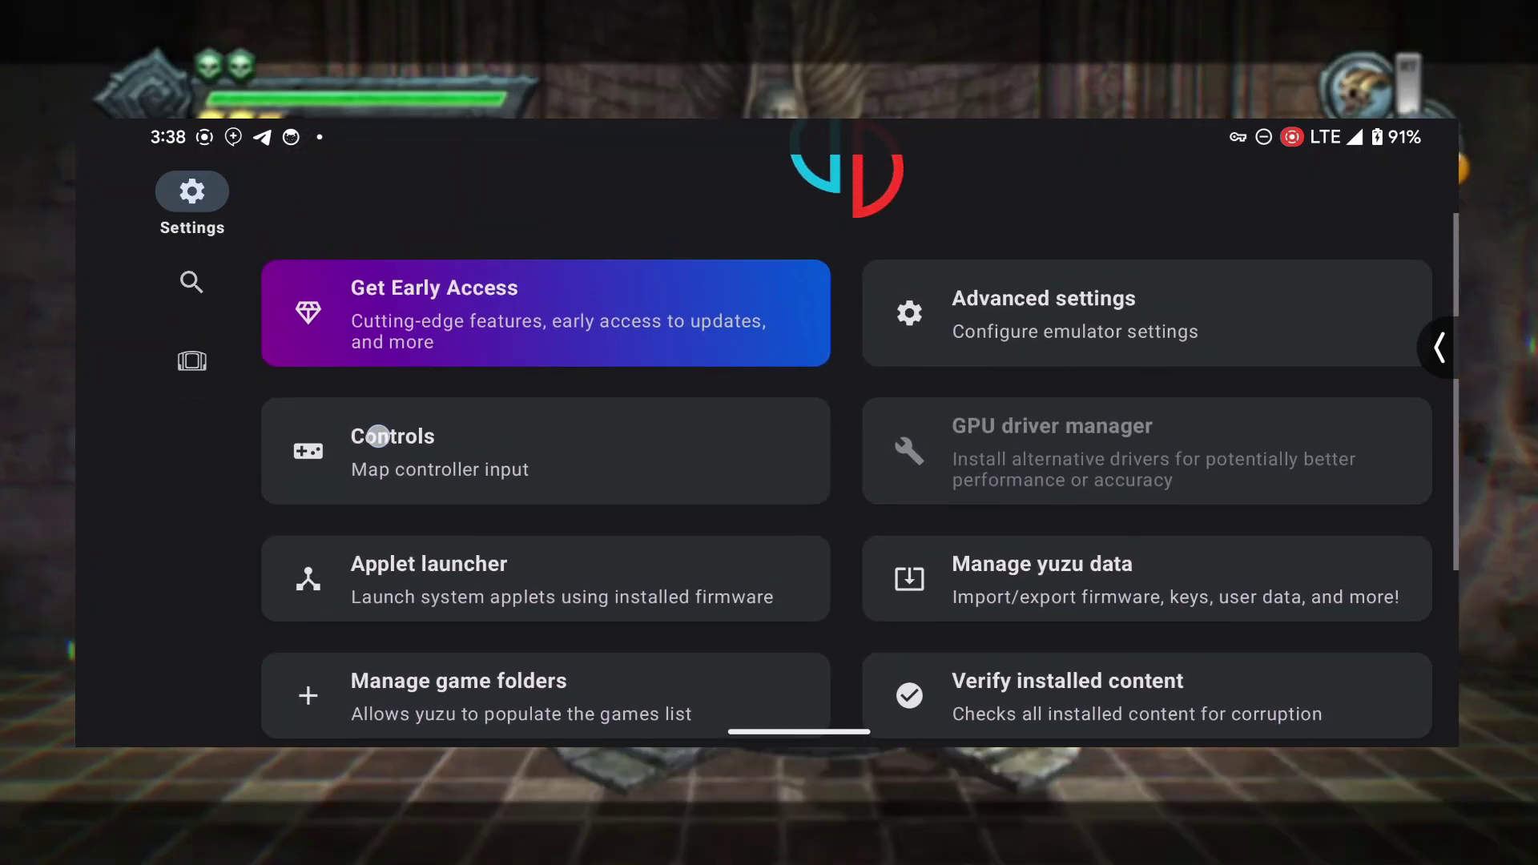
drag(377, 435, 388, 540)
drag(1230, 574, 1260, 559)
View the Graphics section of the advanced settings, and return to the main settings page.
click(1272, 409)
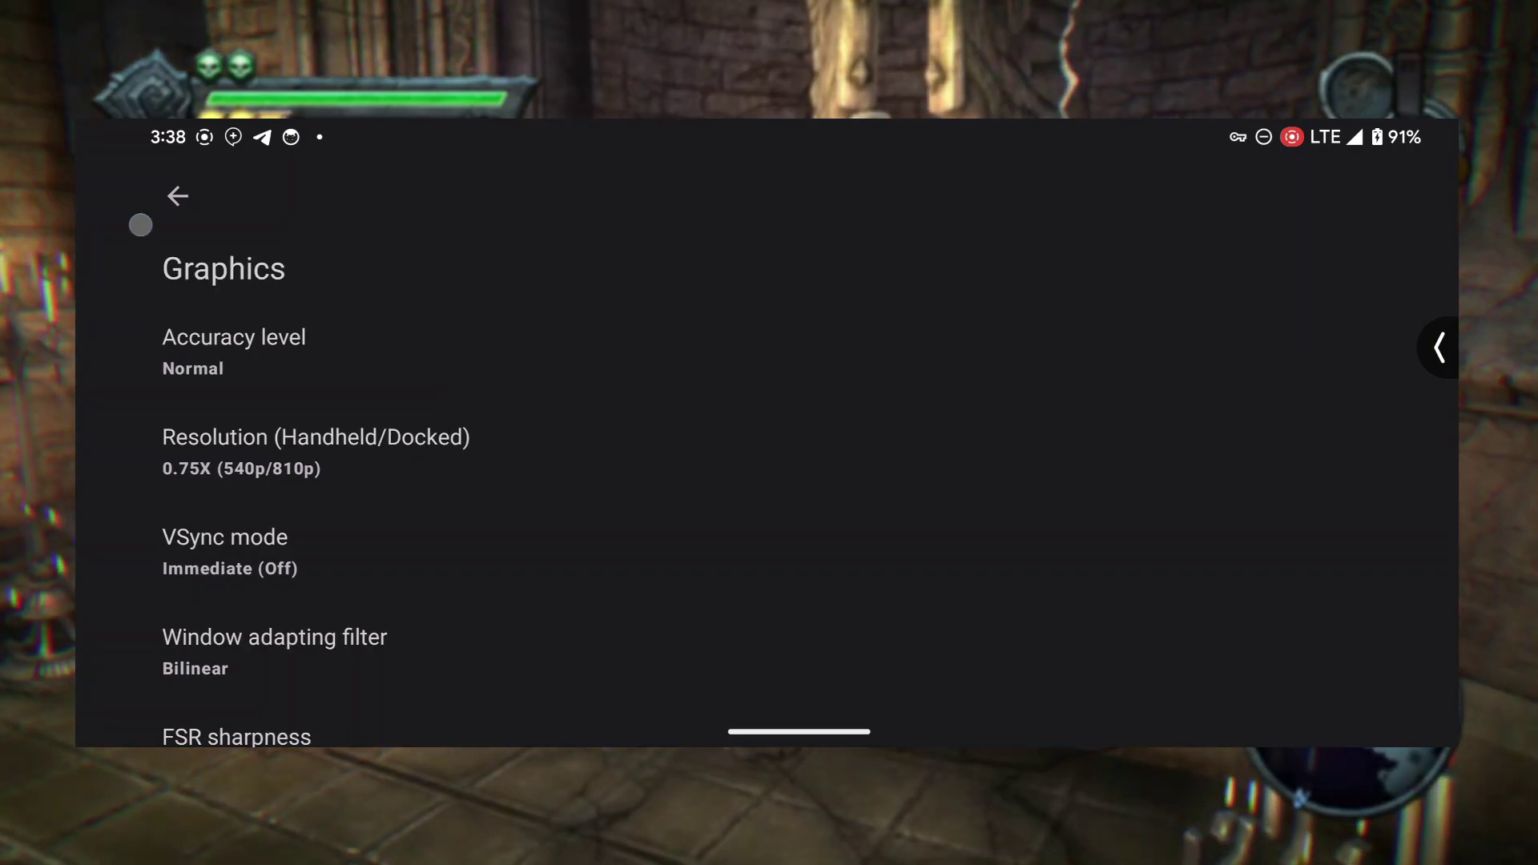
mouse_move(1211, 557)
mouse_down()
mouse_move(1336, 398)
mouse_move(1201, 584)
mouse_up()
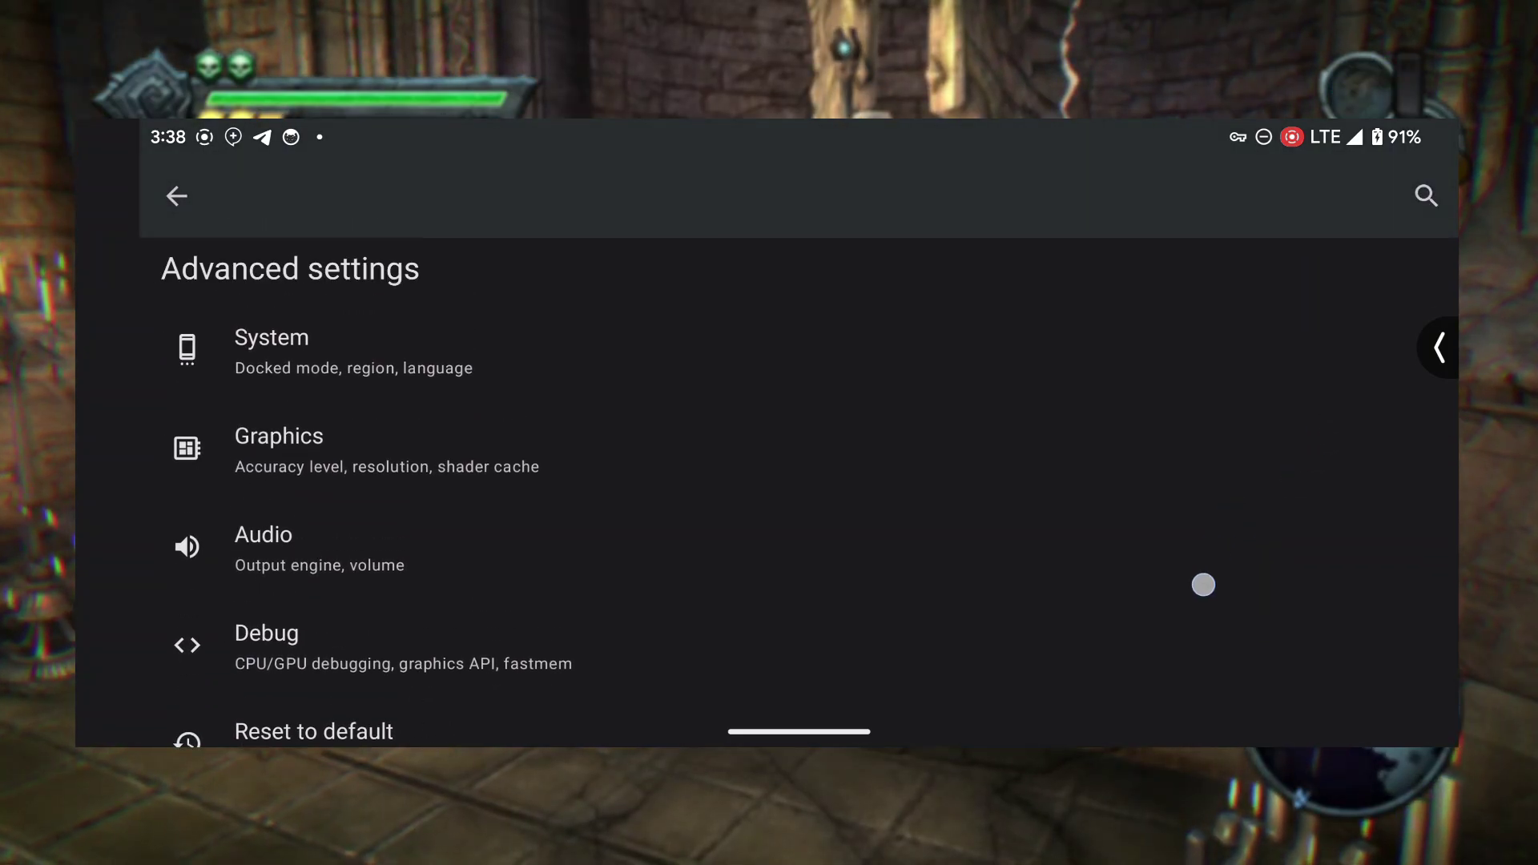
drag(1318, 609, 1315, 464)
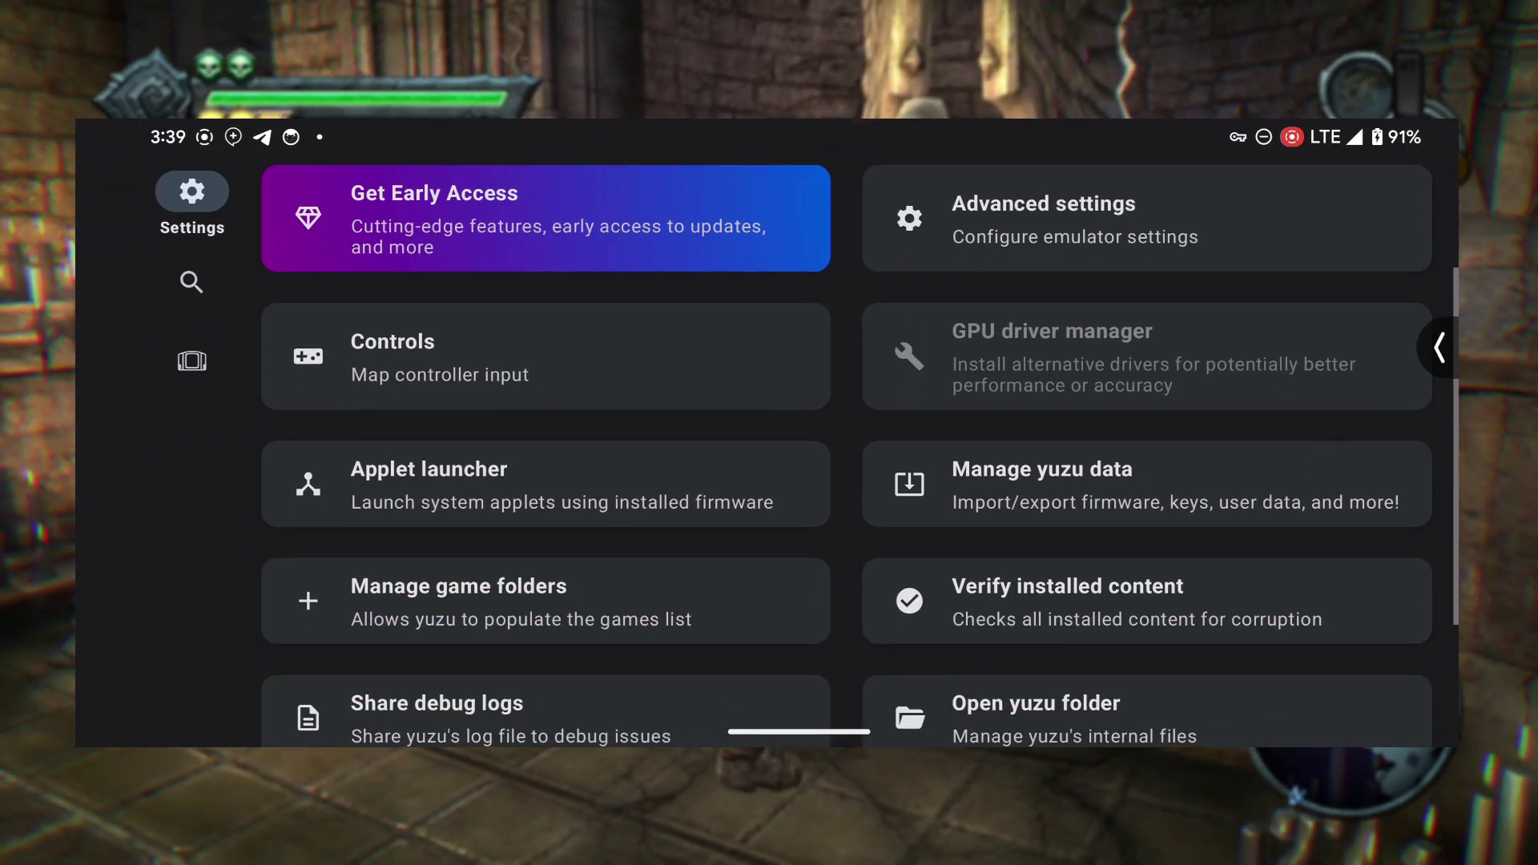
View the About page with yuzu's build and license information, and return to the settings list.
drag(1248, 648, 1275, 548)
click(1208, 626)
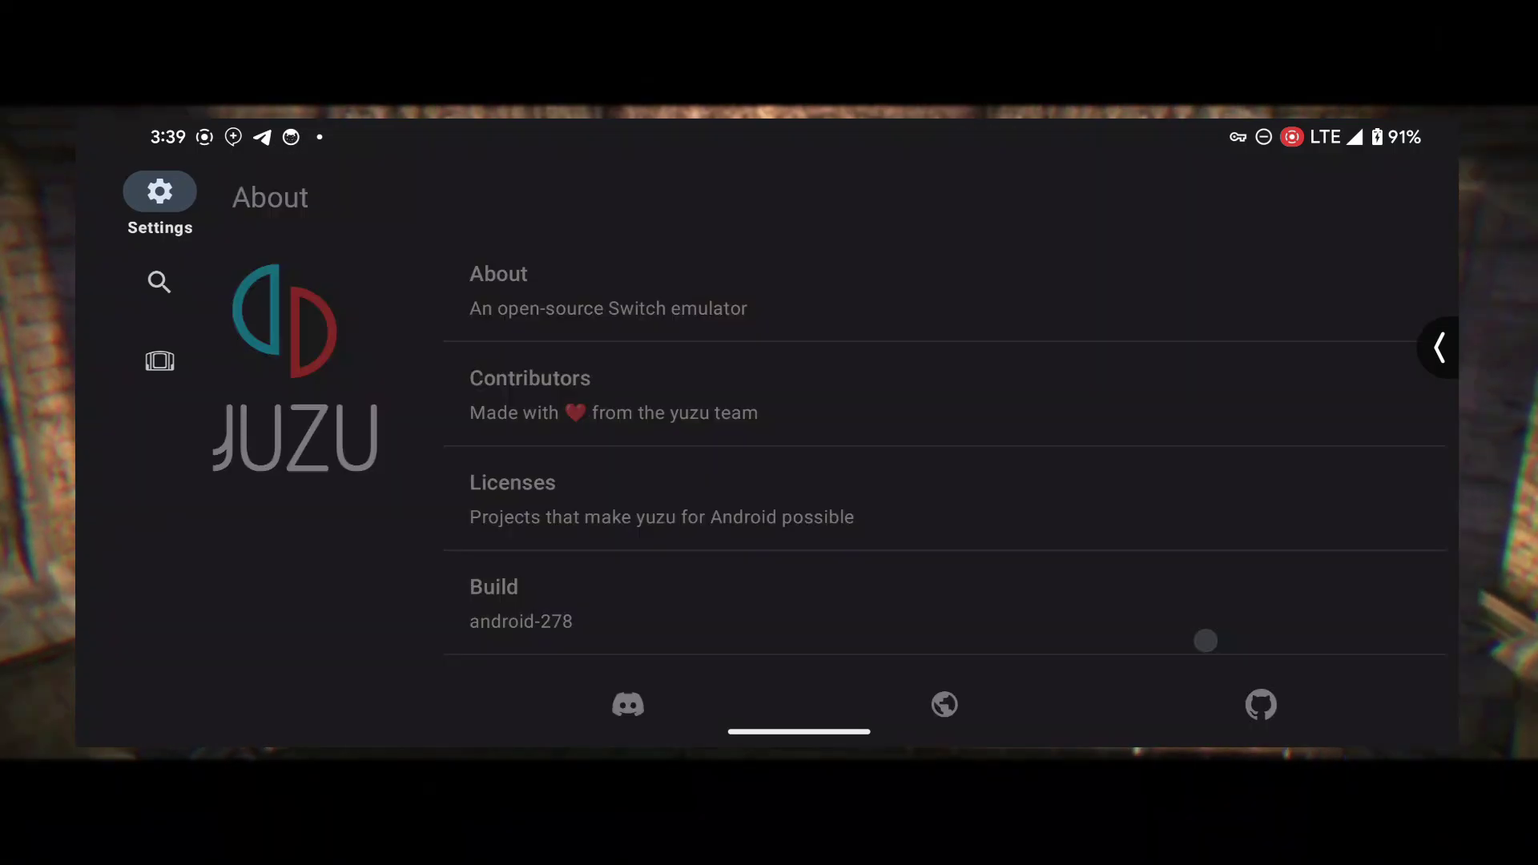
drag(1229, 545, 1308, 416)
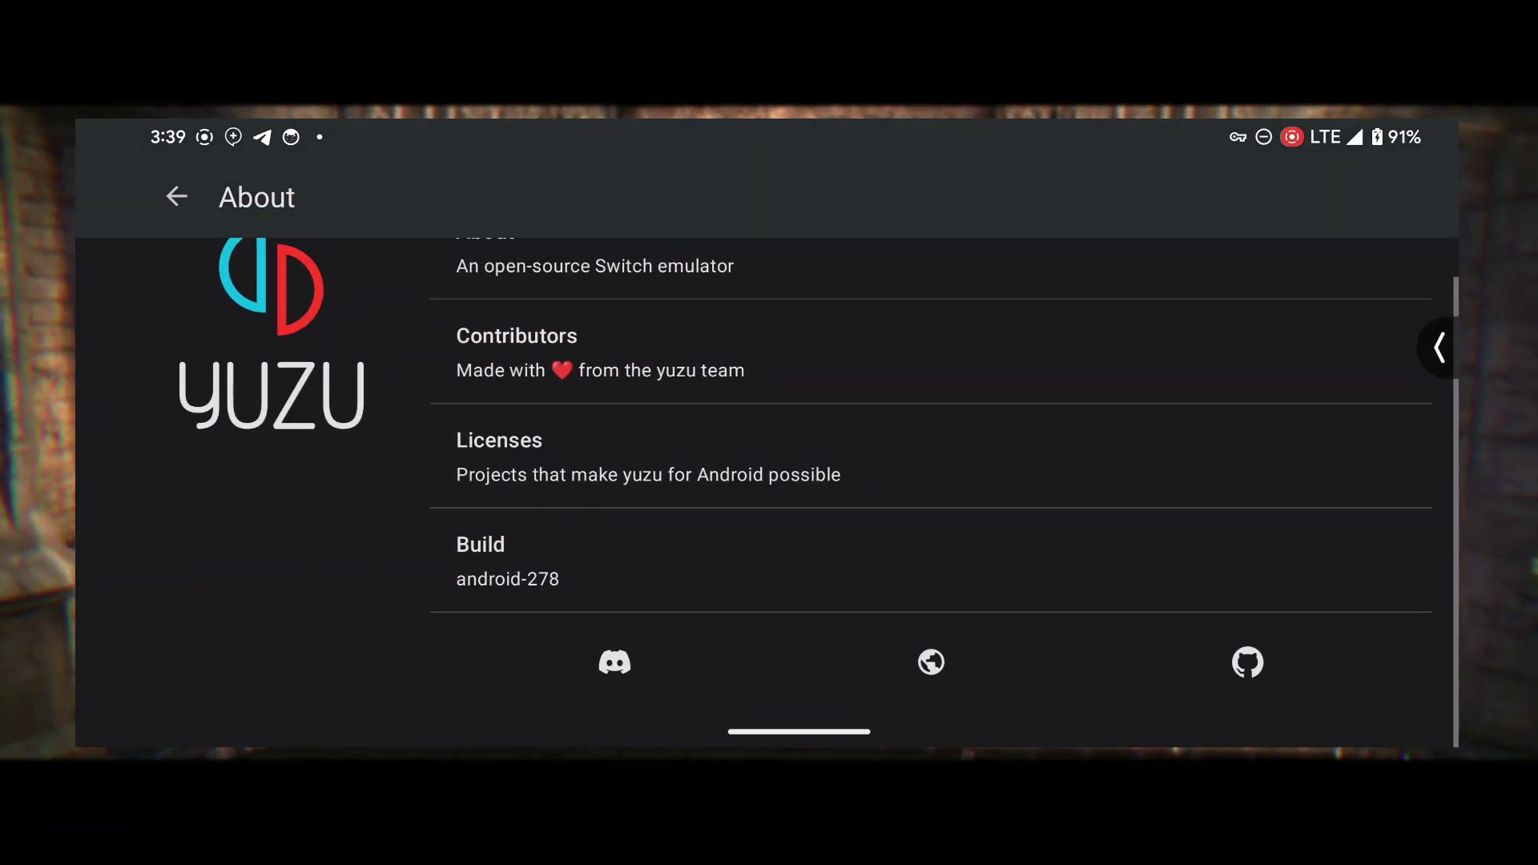
mouse_move(1274, 481)
mouse_down()
mouse_move(1208, 603)
mouse_move(1194, 593)
mouse_move(1342, 381)
mouse_move(1267, 526)
mouse_move(1253, 485)
mouse_move(1253, 514)
mouse_up()
key(Escape)
Check yuzu's games list on Android and return to the main settings page.
drag(1215, 456, 1215, 697)
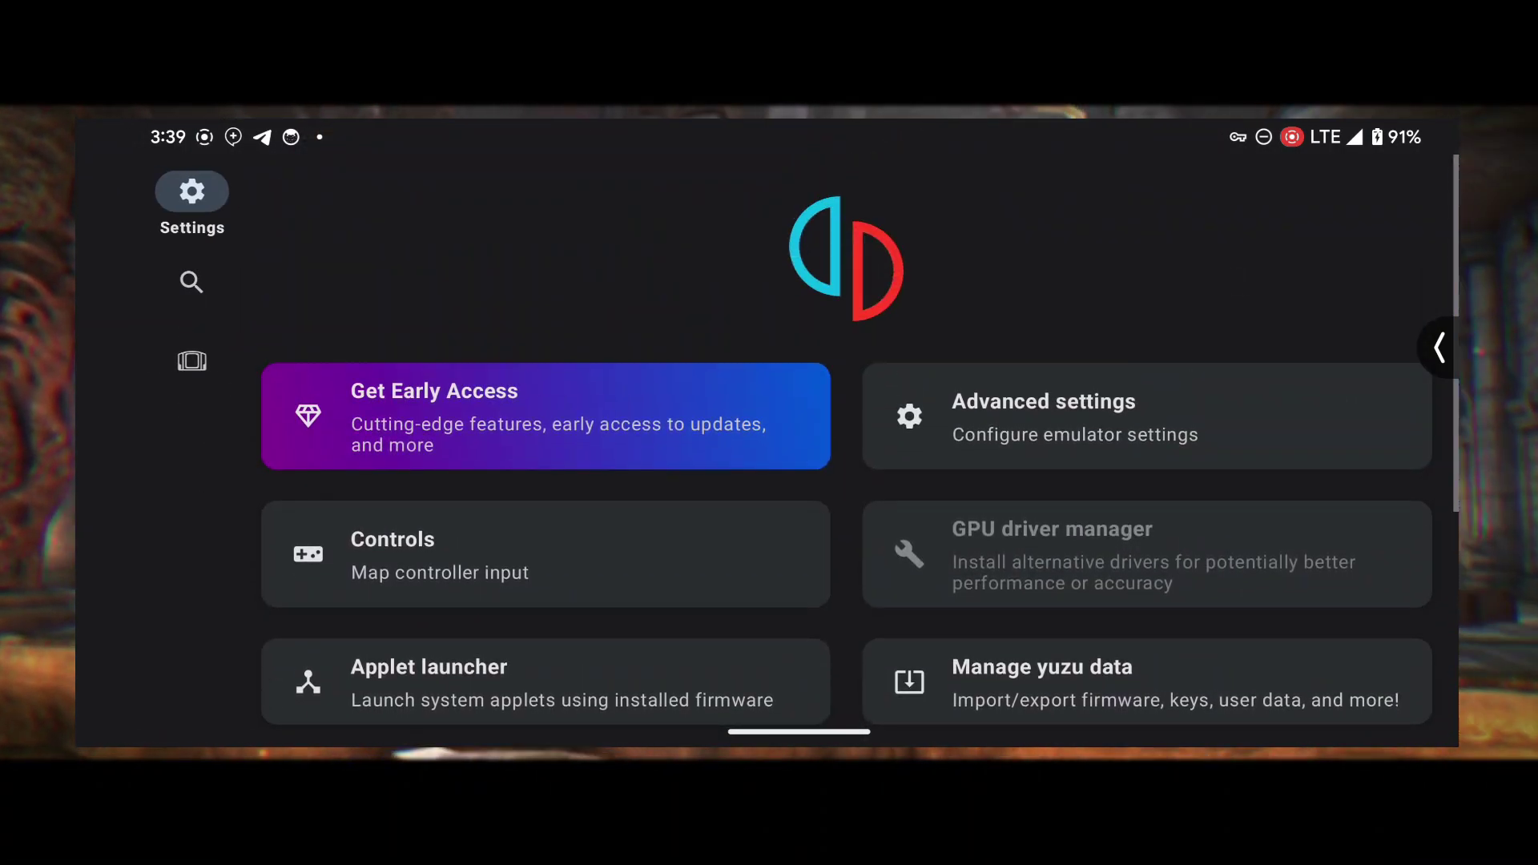
drag(1249, 568, 1233, 720)
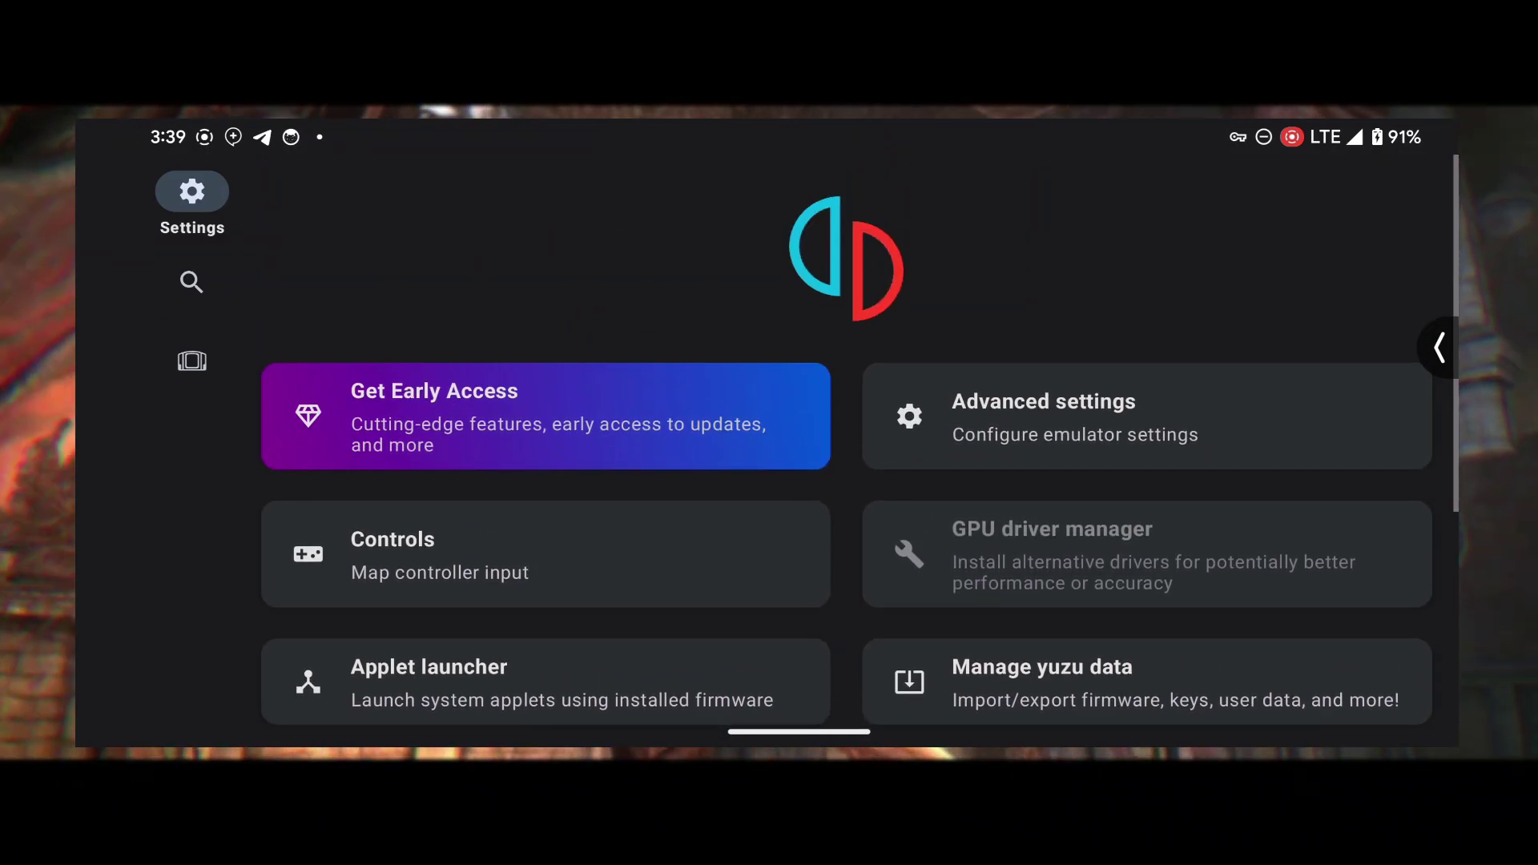
click(185, 358)
click(188, 210)
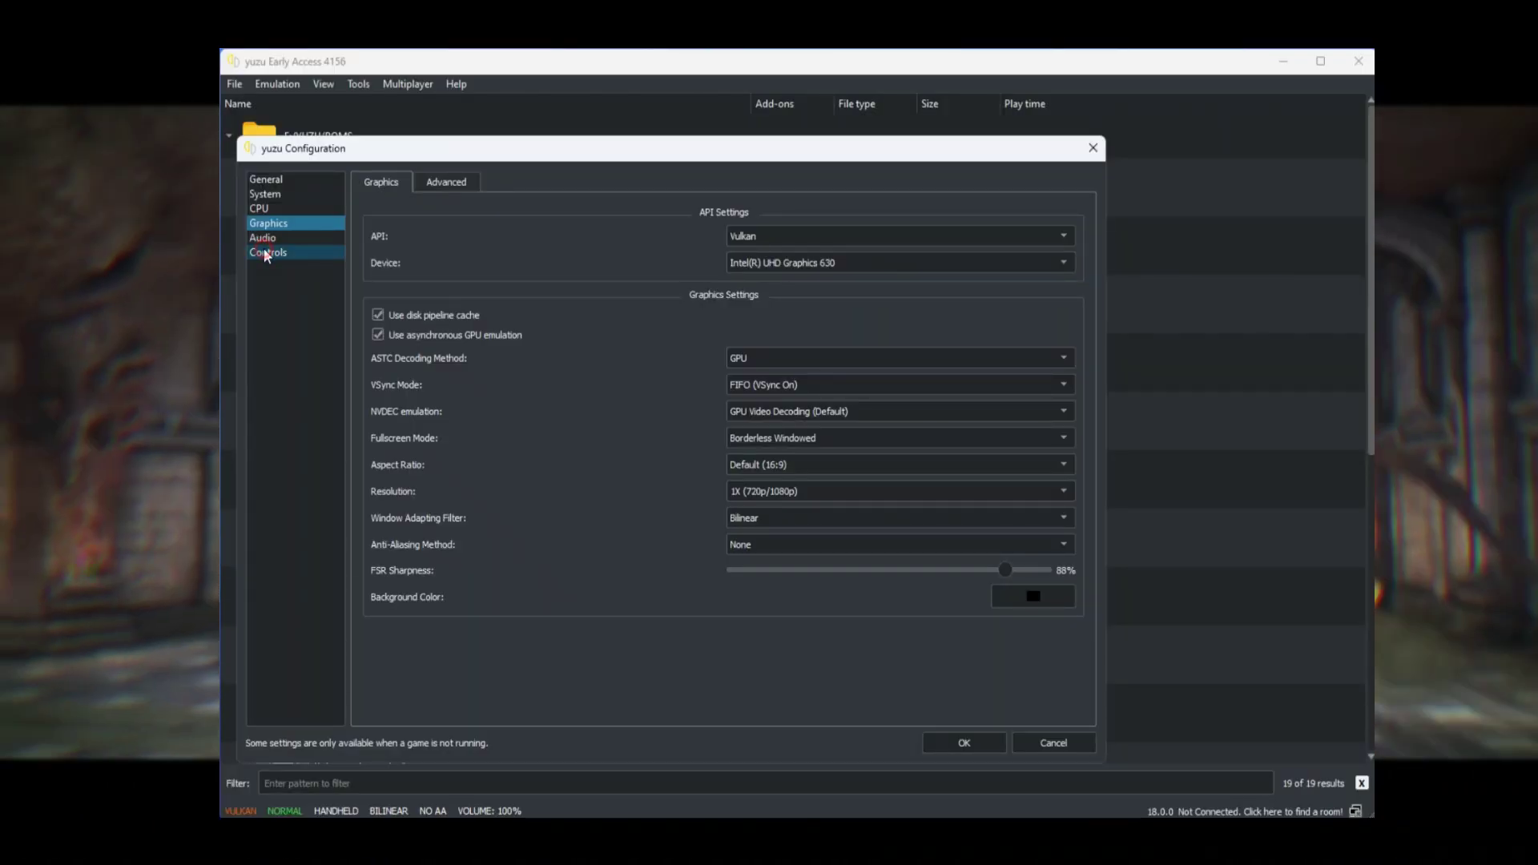
Switch back to the desktop yuzu configuration and view the Controls settings.
click(267, 252)
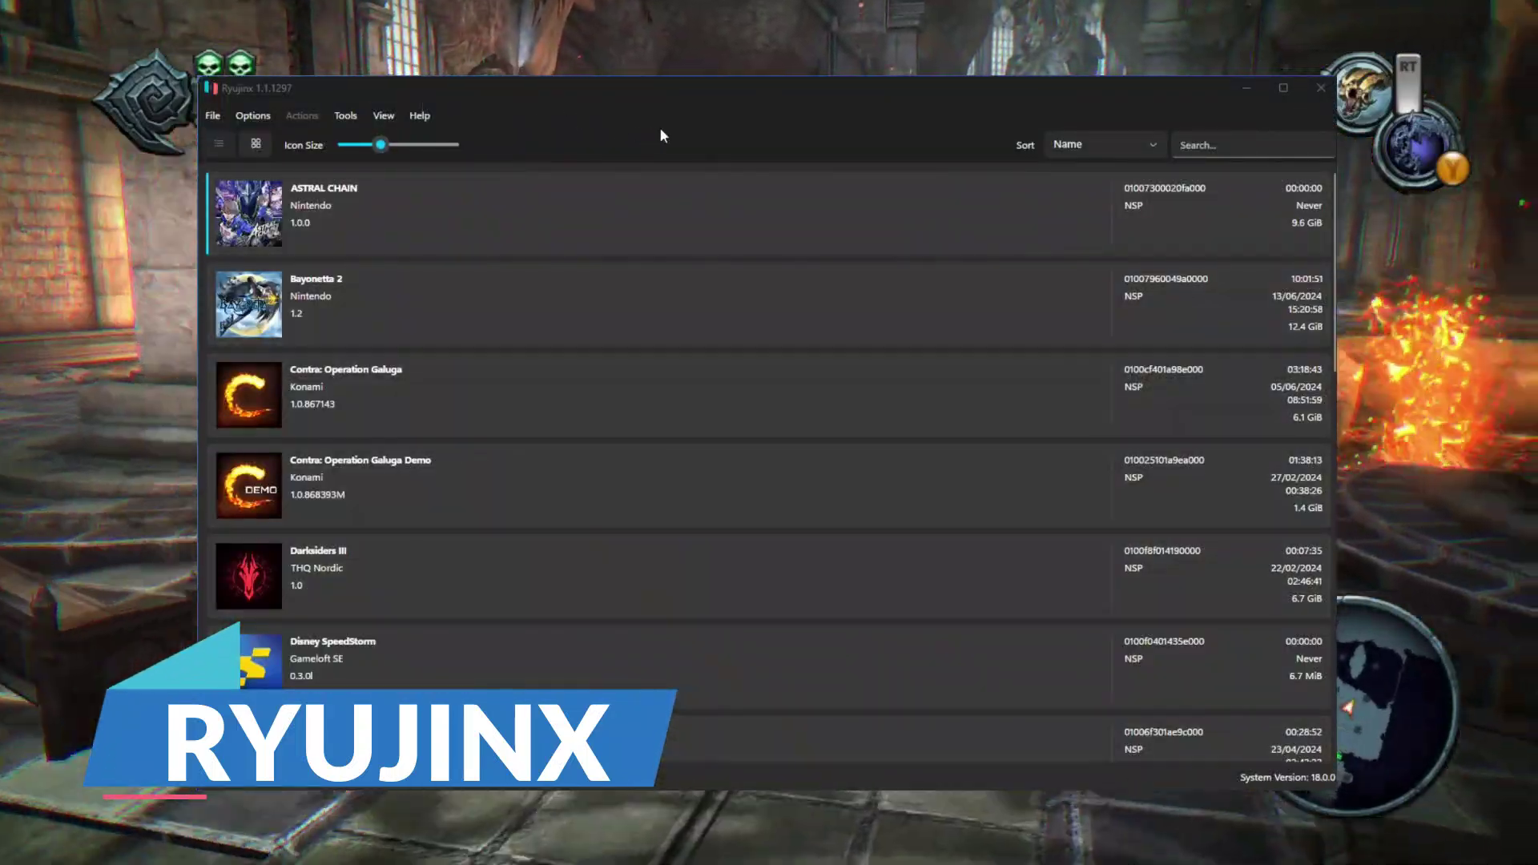
Switch to Ryujinx, skim its game list, and bring up the emulator's settings.
scroll(538, 336, down, 1)
scroll(481, 312, up, 1)
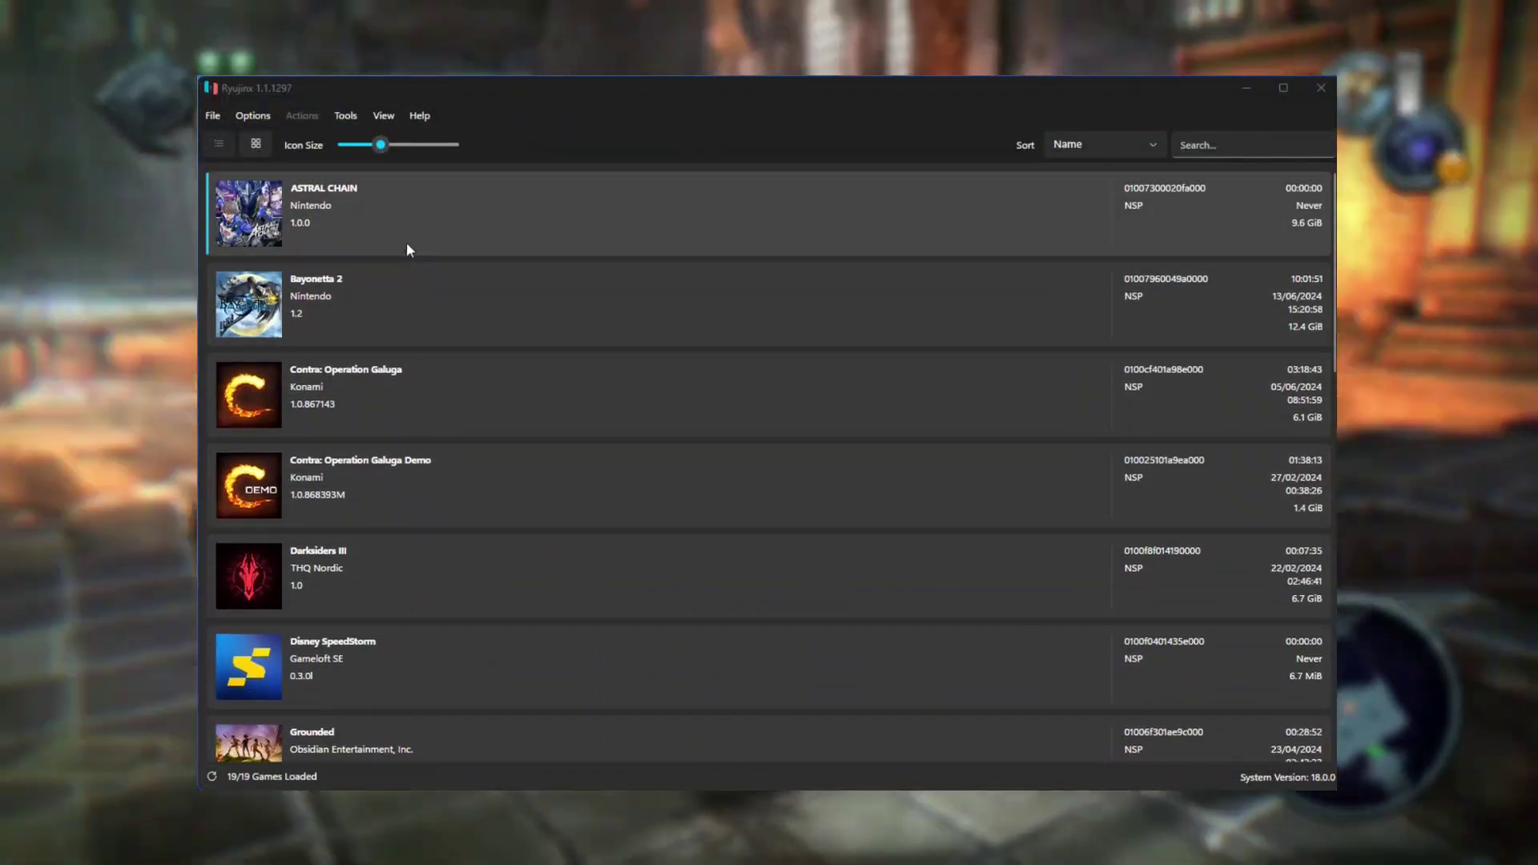
click(255, 115)
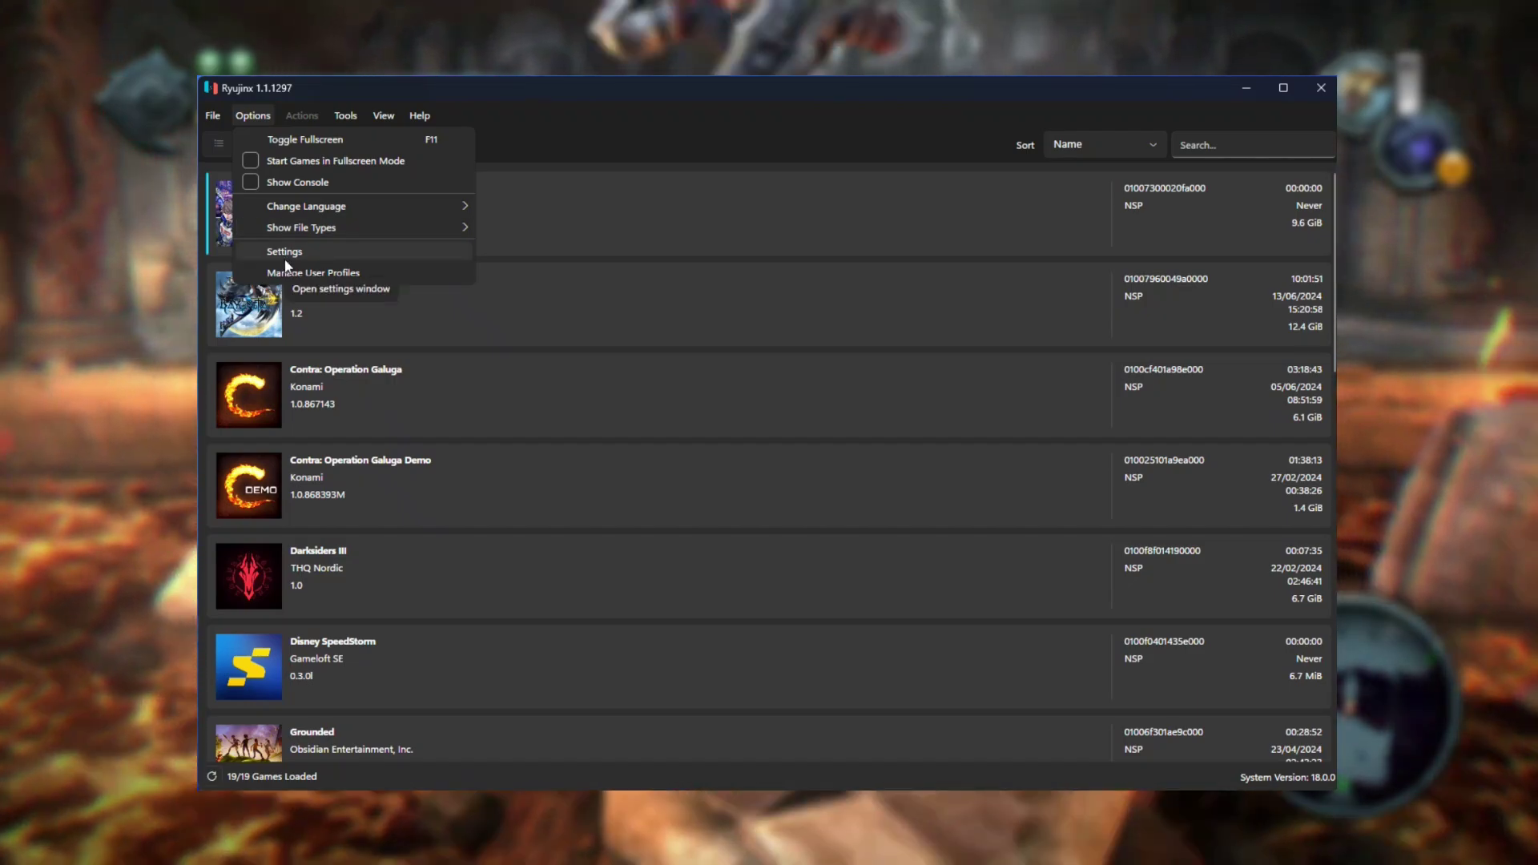
click(282, 252)
drag(727, 136, 617, 161)
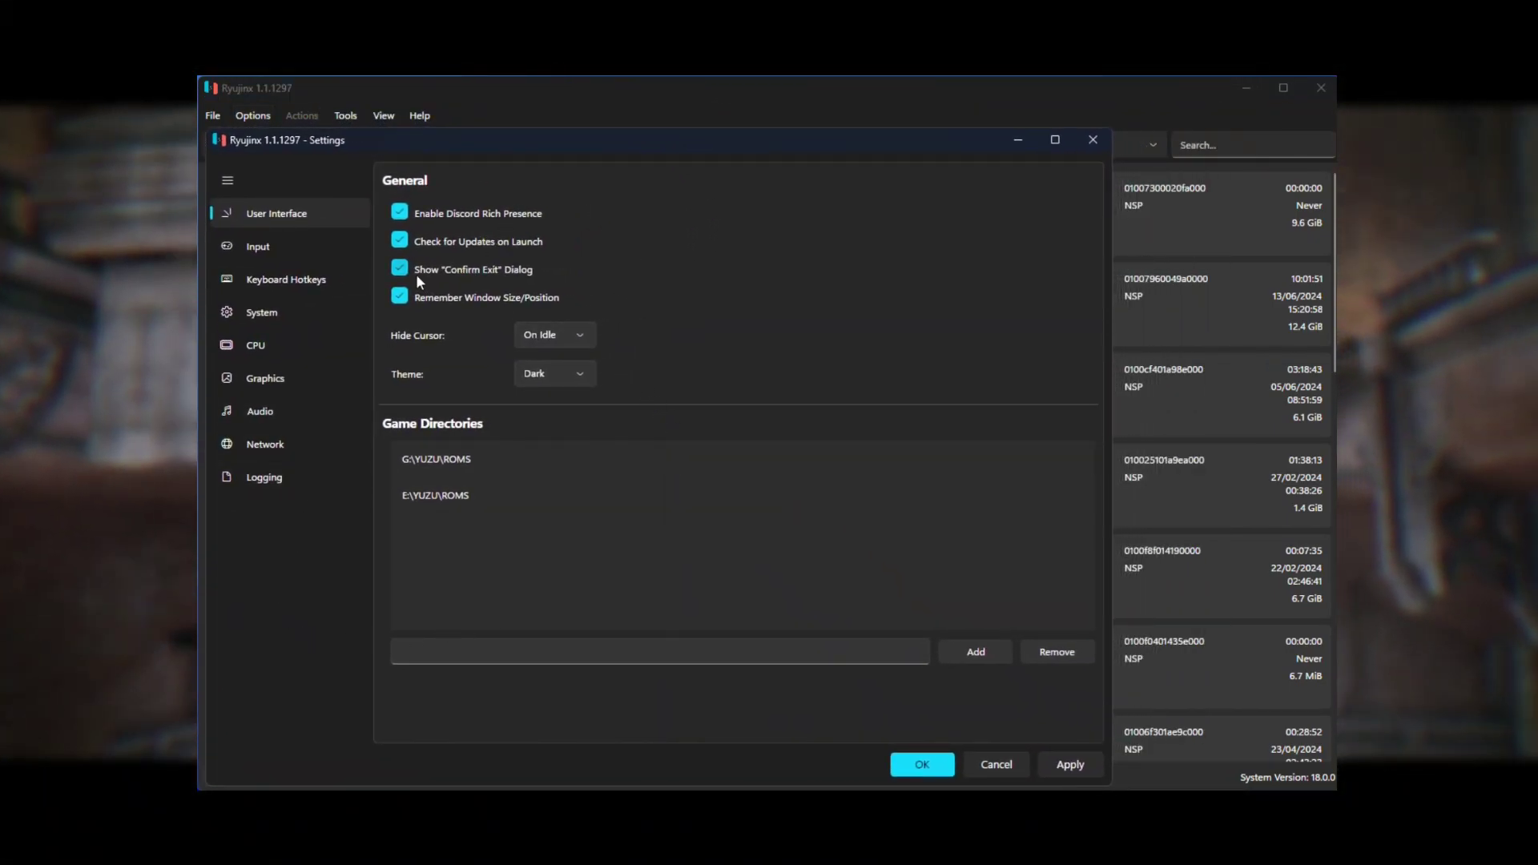
Examine Ryujinx's Input, Keyboard Hotkeys and System settings.
click(271, 256)
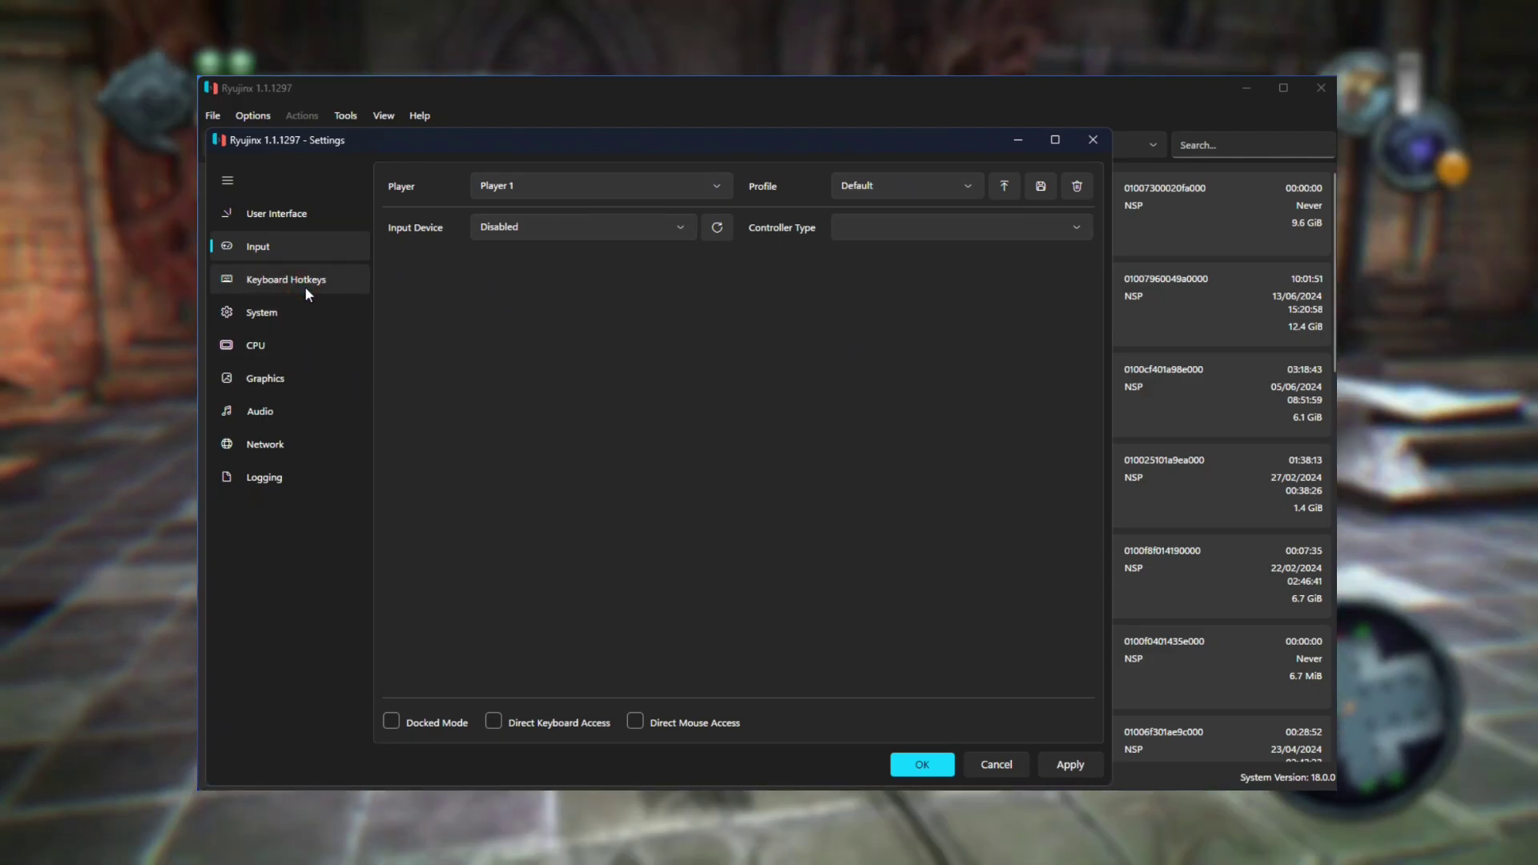
click(314, 279)
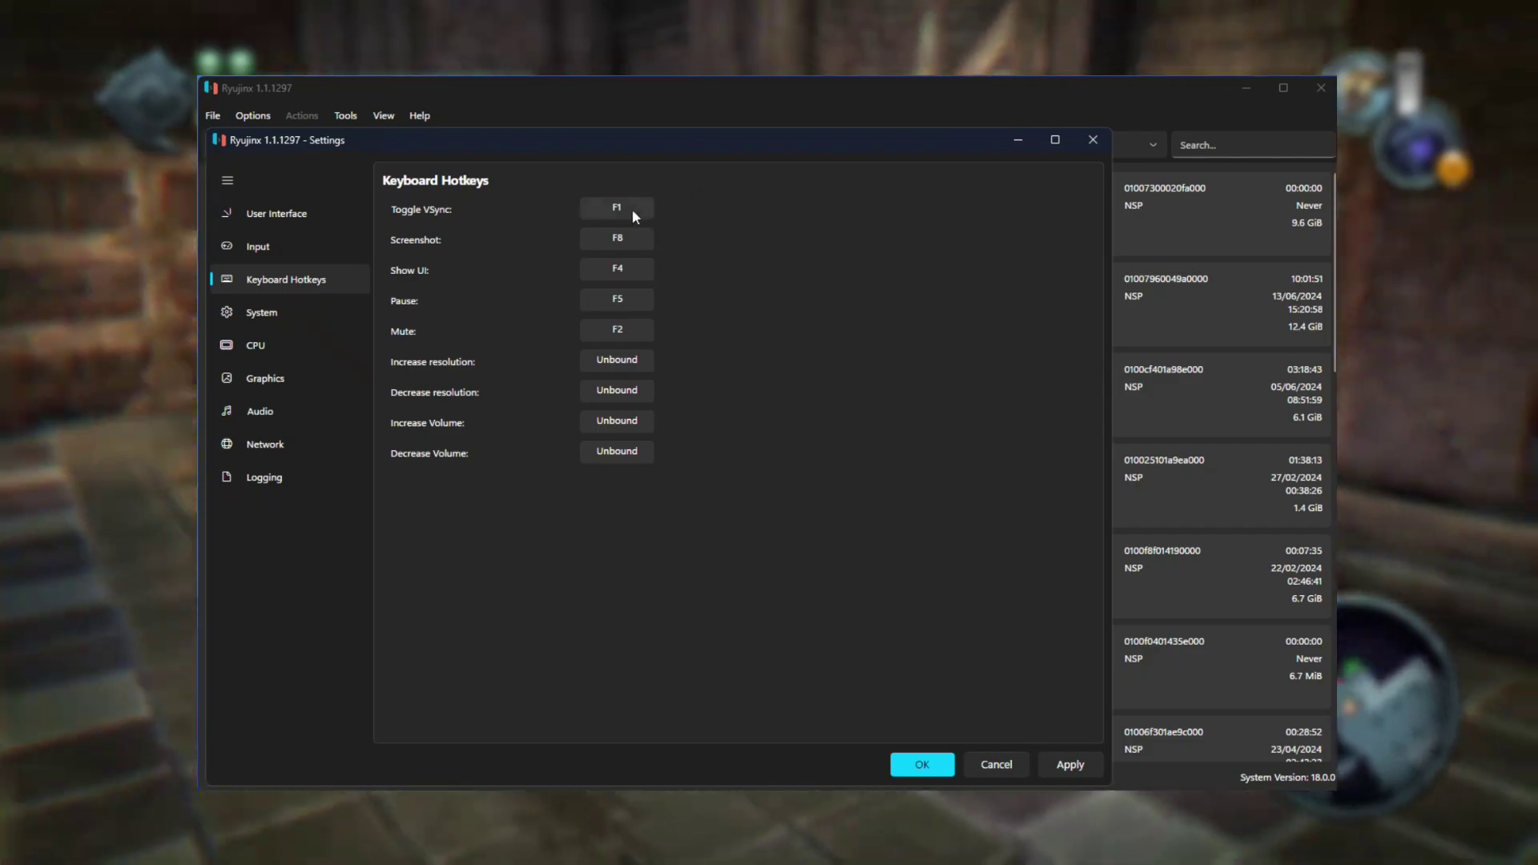
click(257, 317)
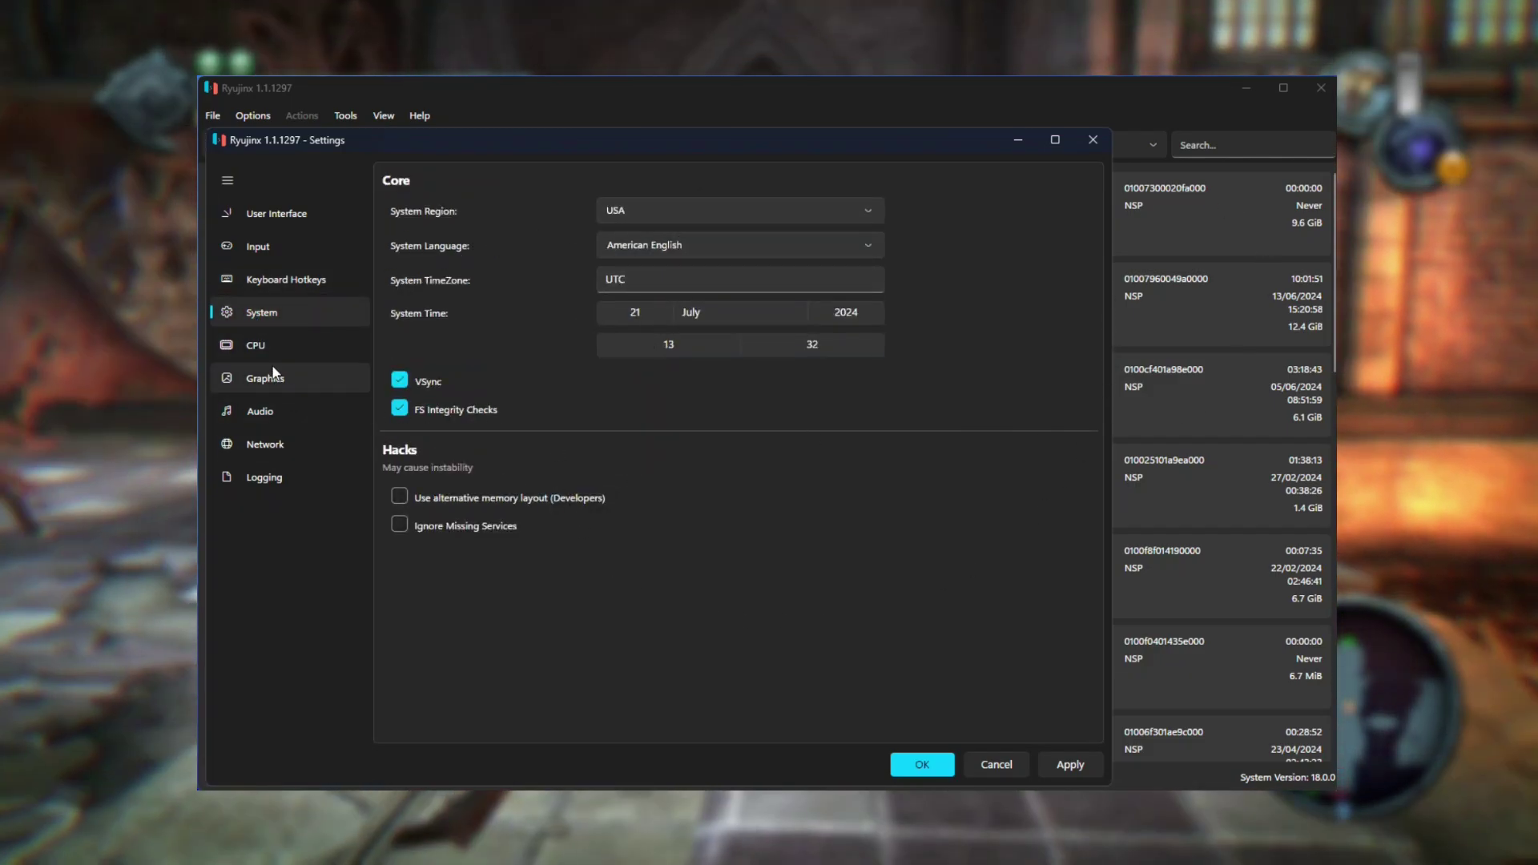
Examine Ryujinx's CPU settings, including the available Memory Manager Mode options.
click(264, 346)
click(762, 292)
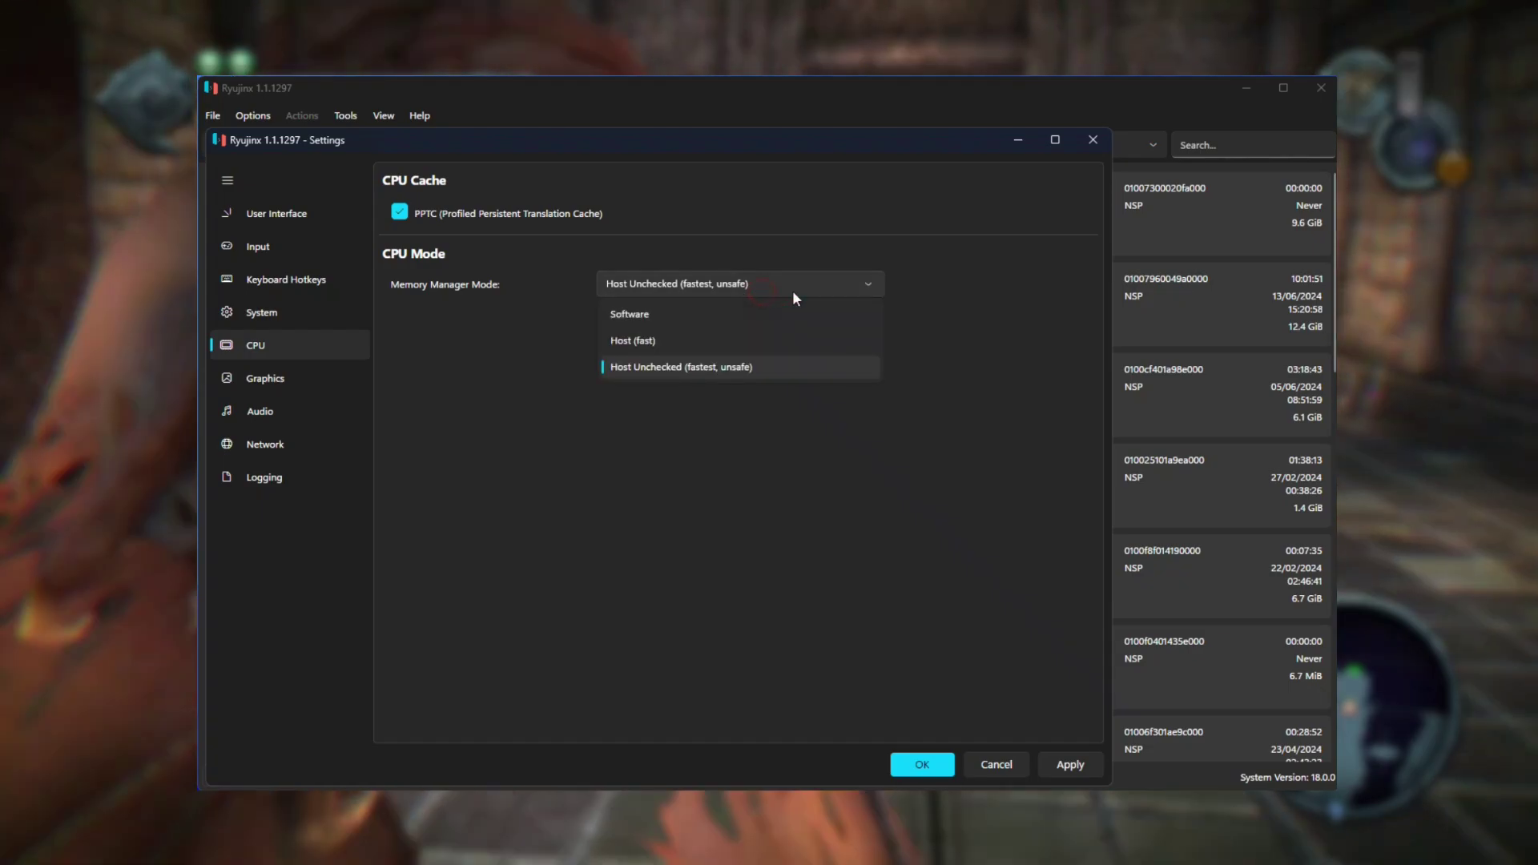
click(992, 192)
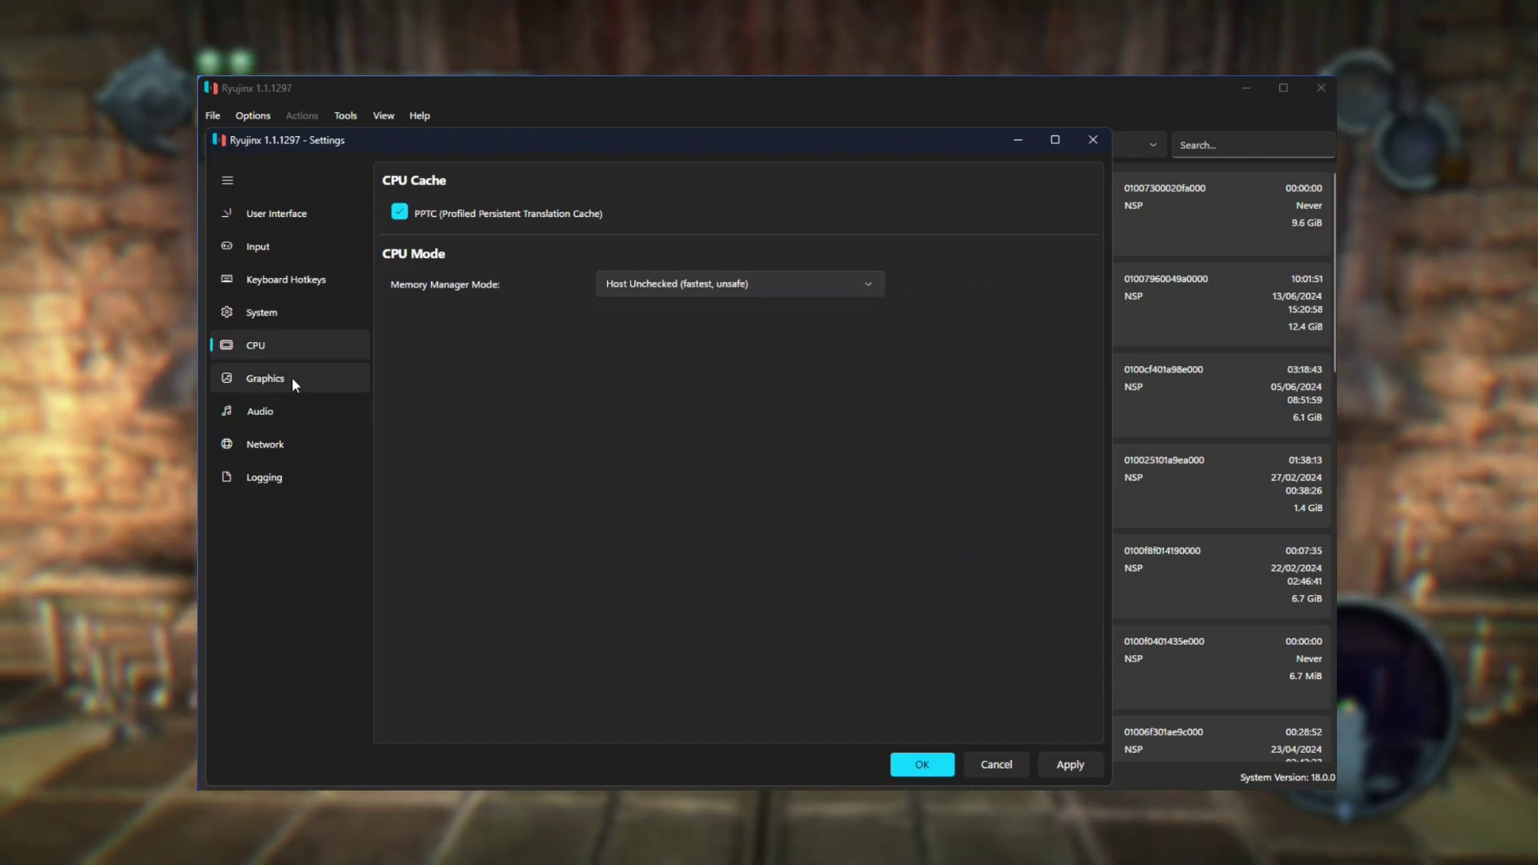
Examine Ryujinx's Graphics, Audio and User Interface settings, including the available Resolution Scale options, and close the settings.
click(291, 377)
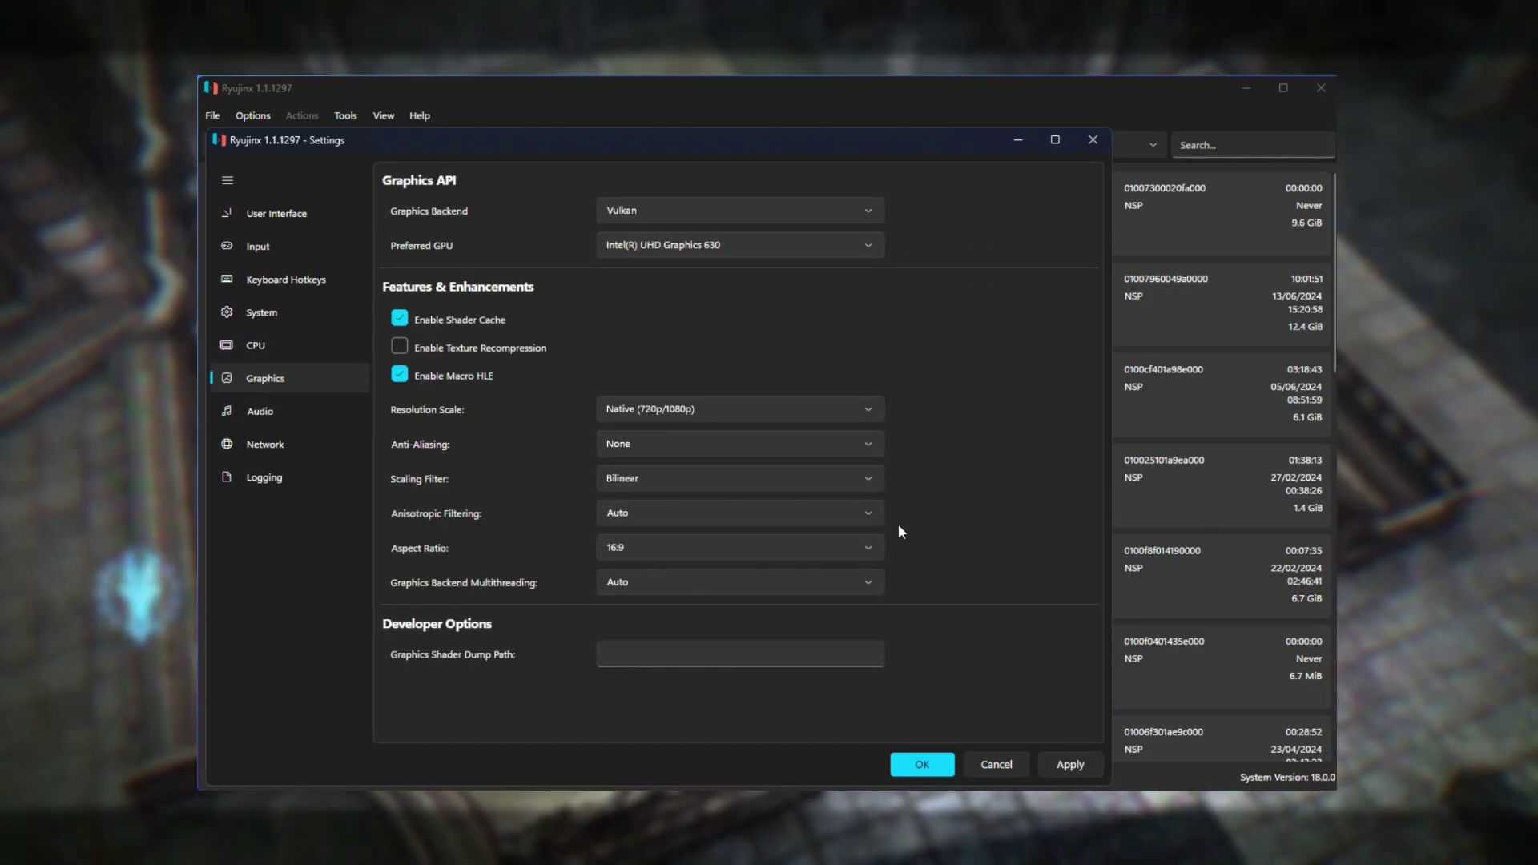
click(267, 414)
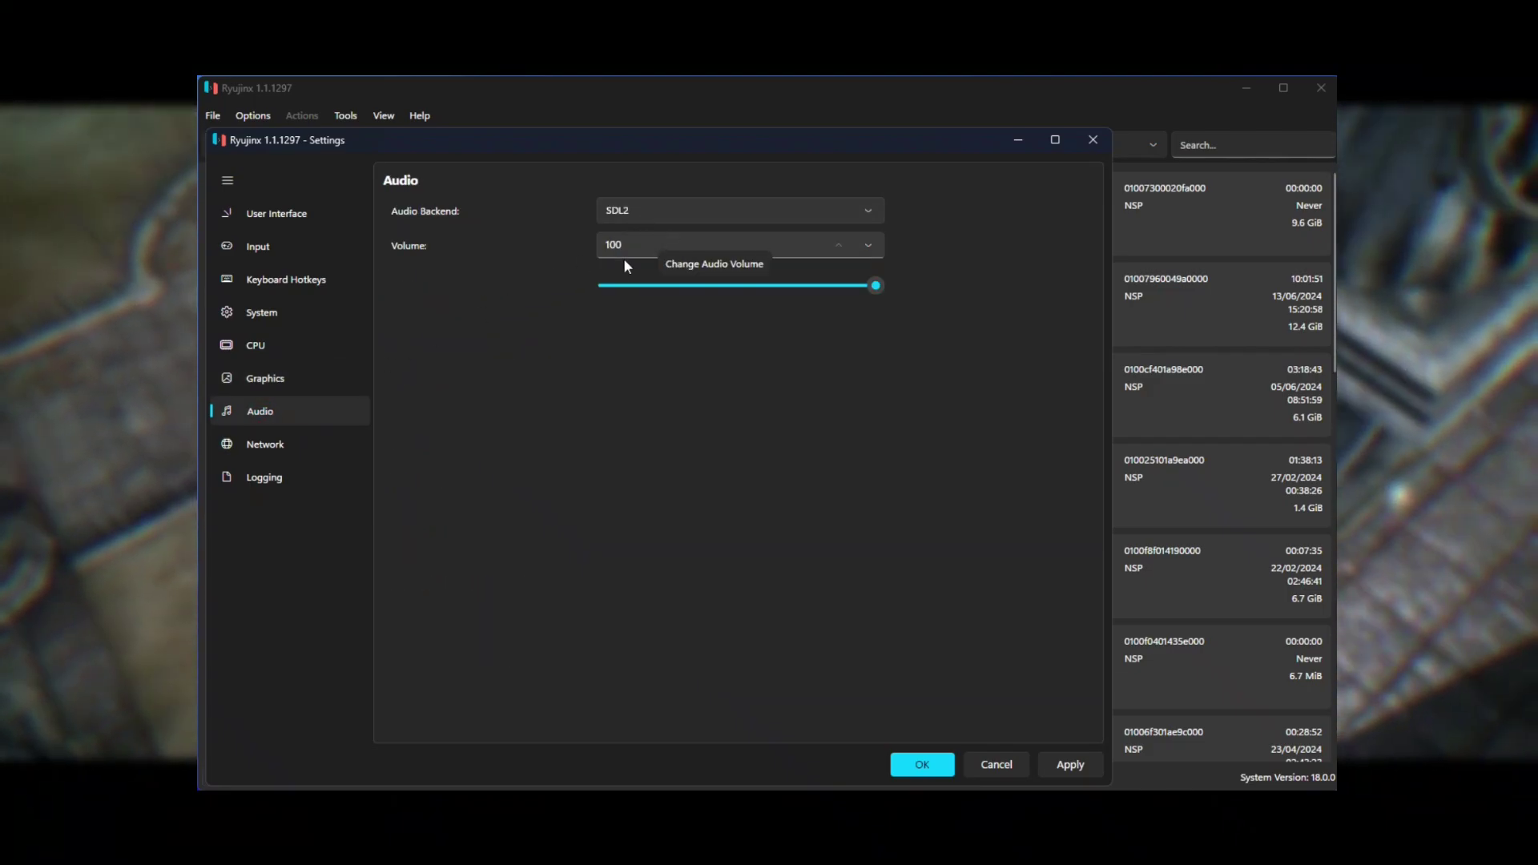
click(265, 378)
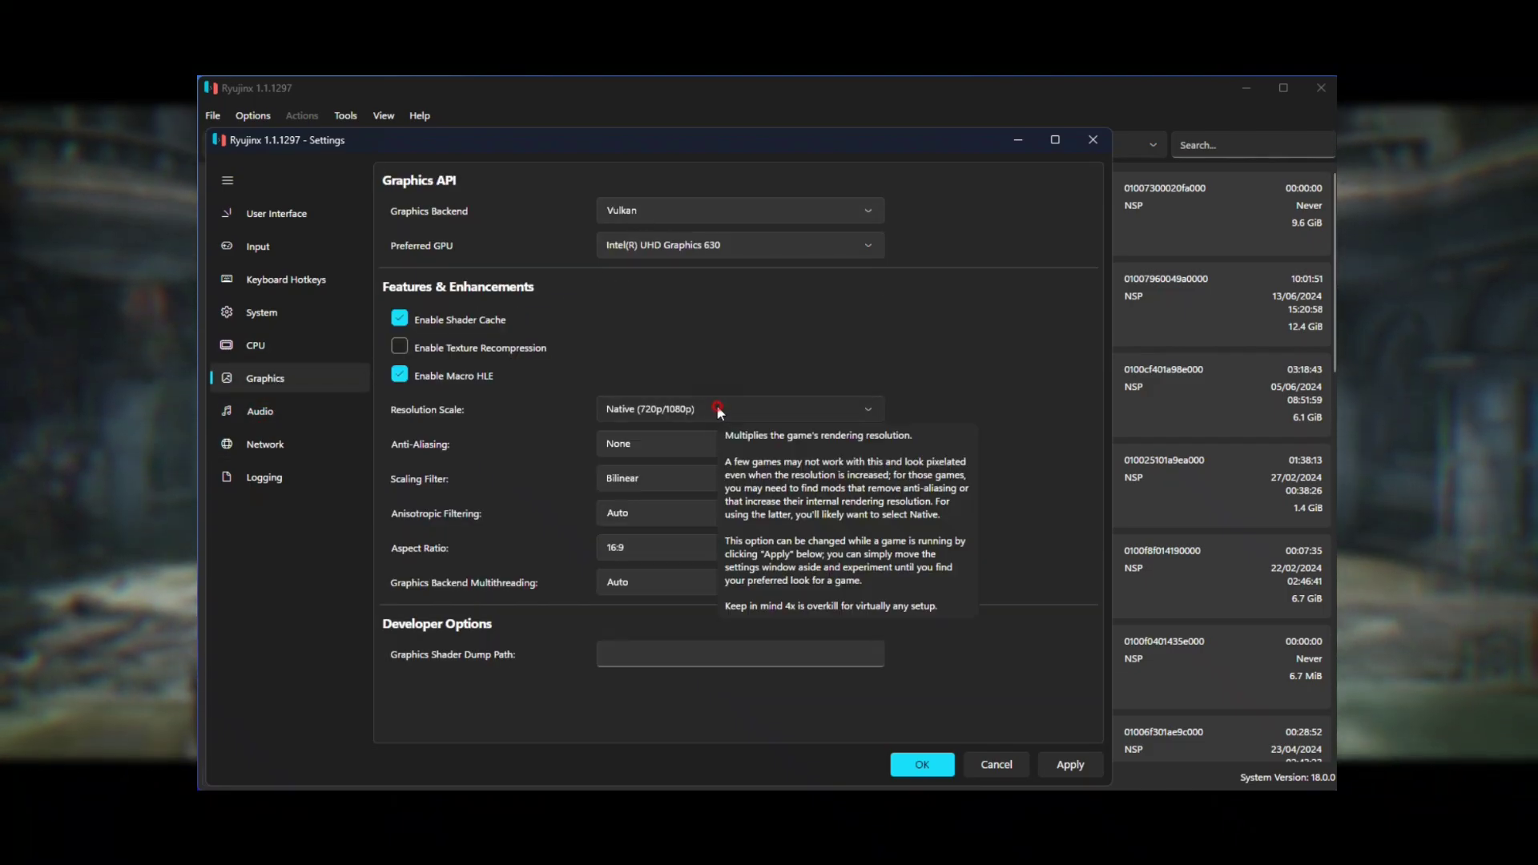
click(877, 410)
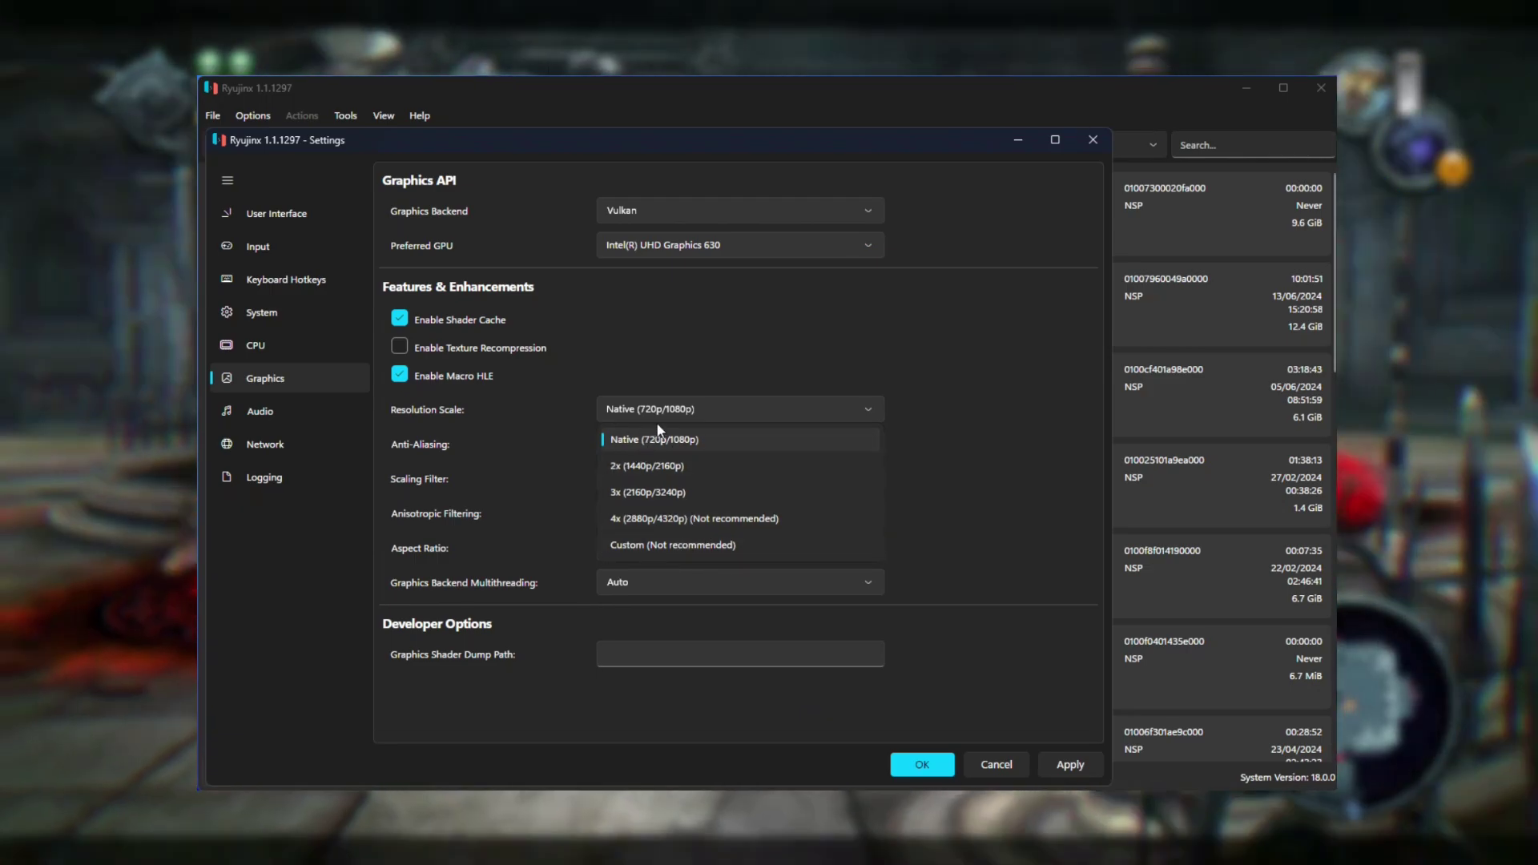
click(797, 309)
click(248, 217)
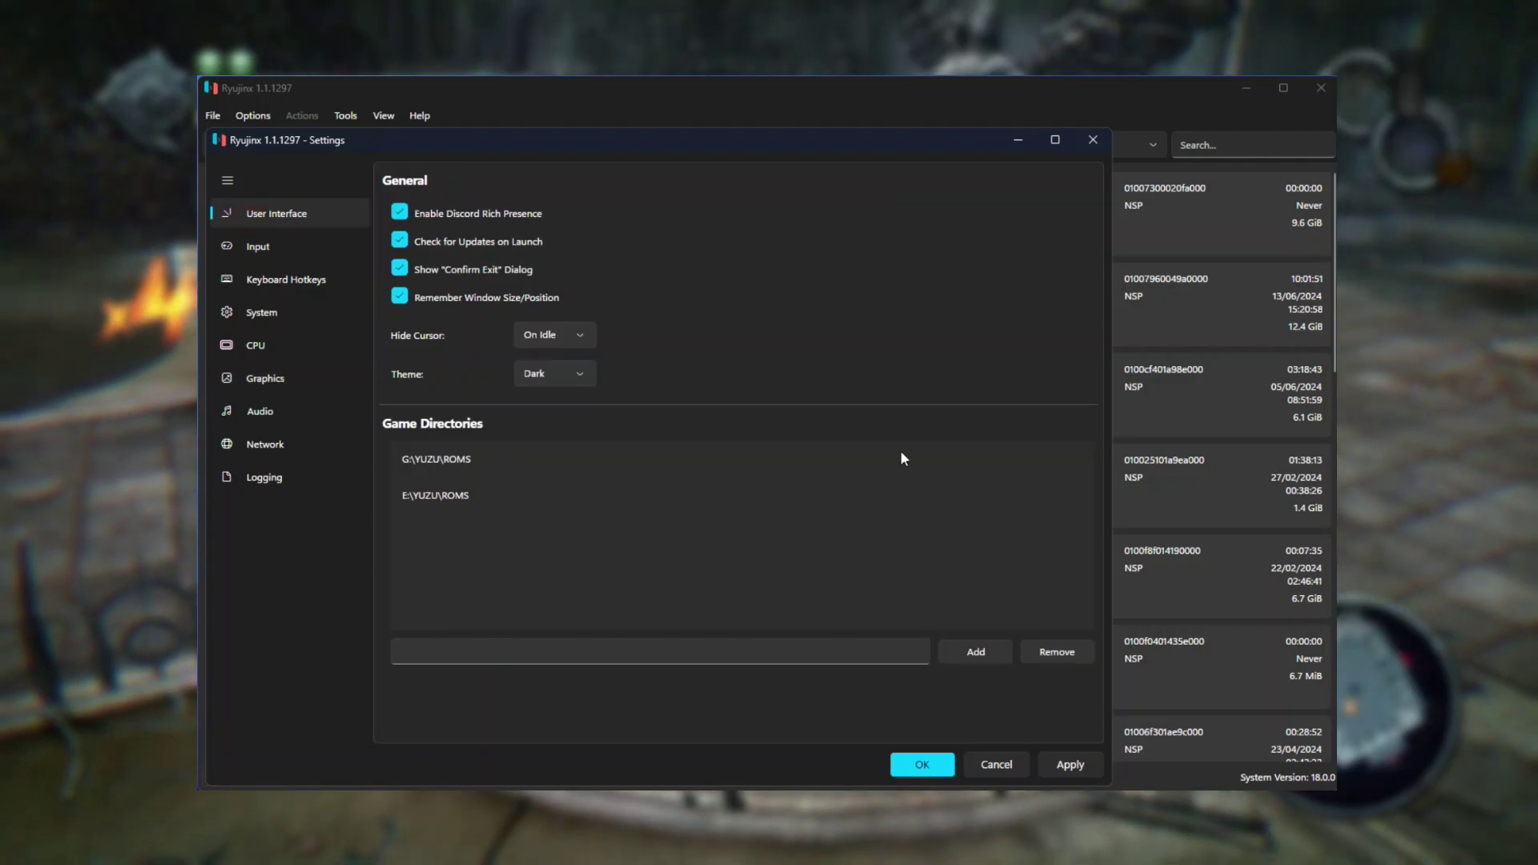
click(1093, 141)
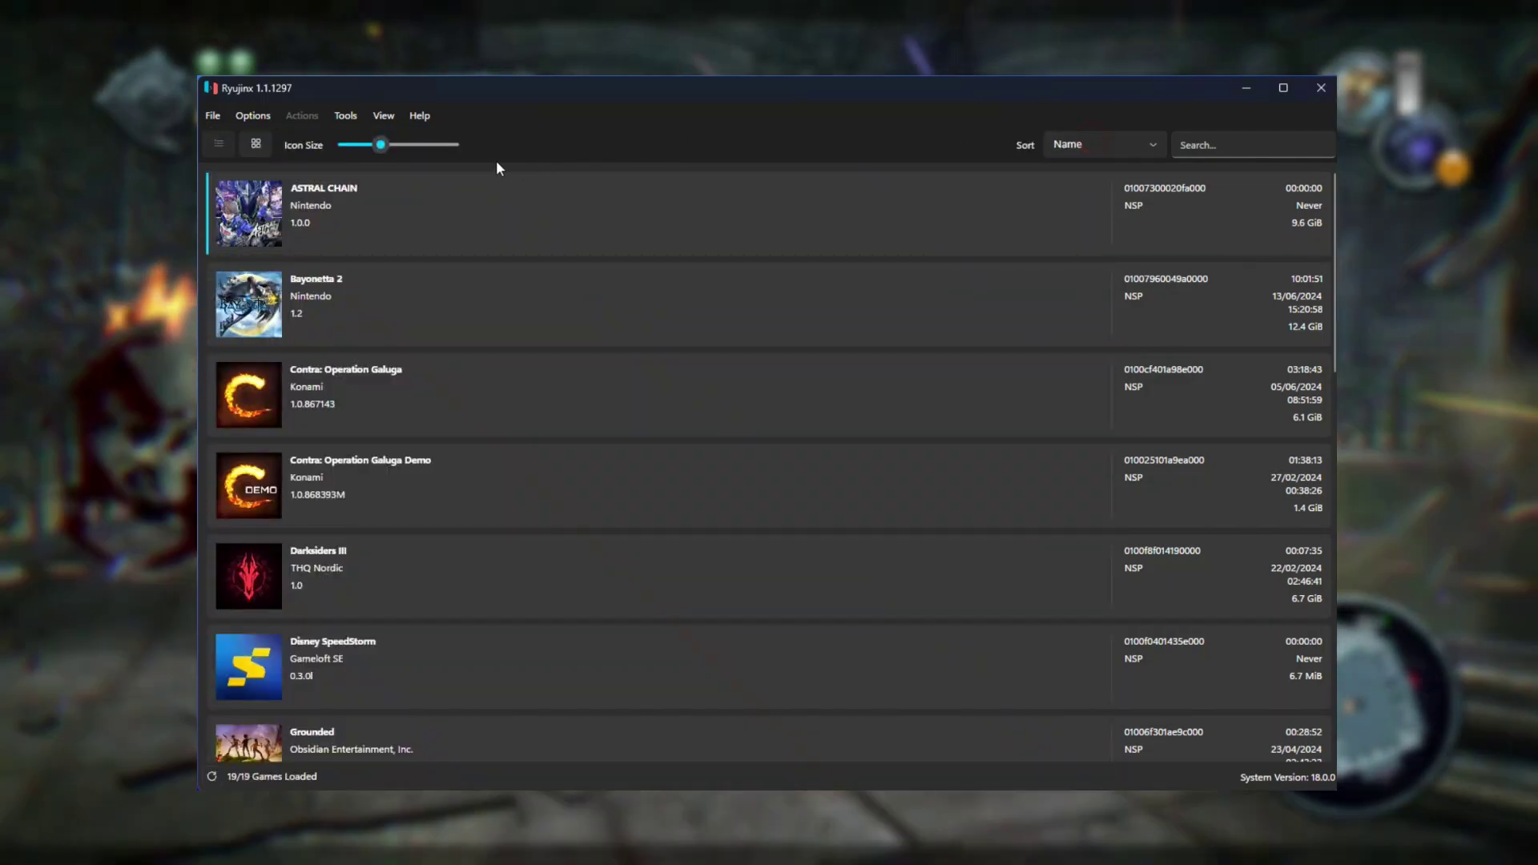
Check Ryujinx's window size choices and tool commands, and skim the game list down to its end.
click(377, 115)
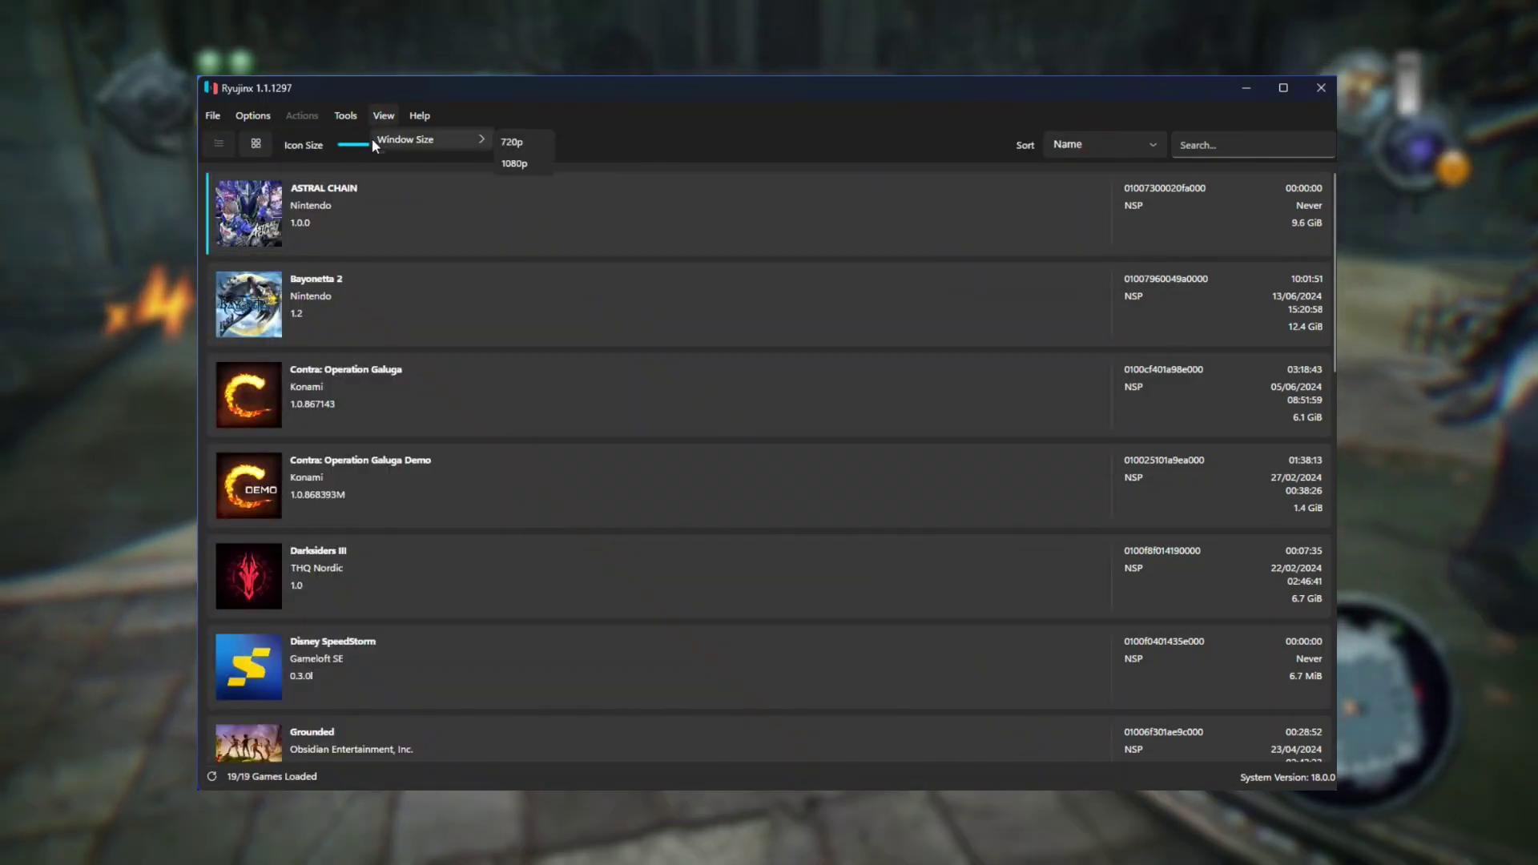
mouse_move(329, 112)
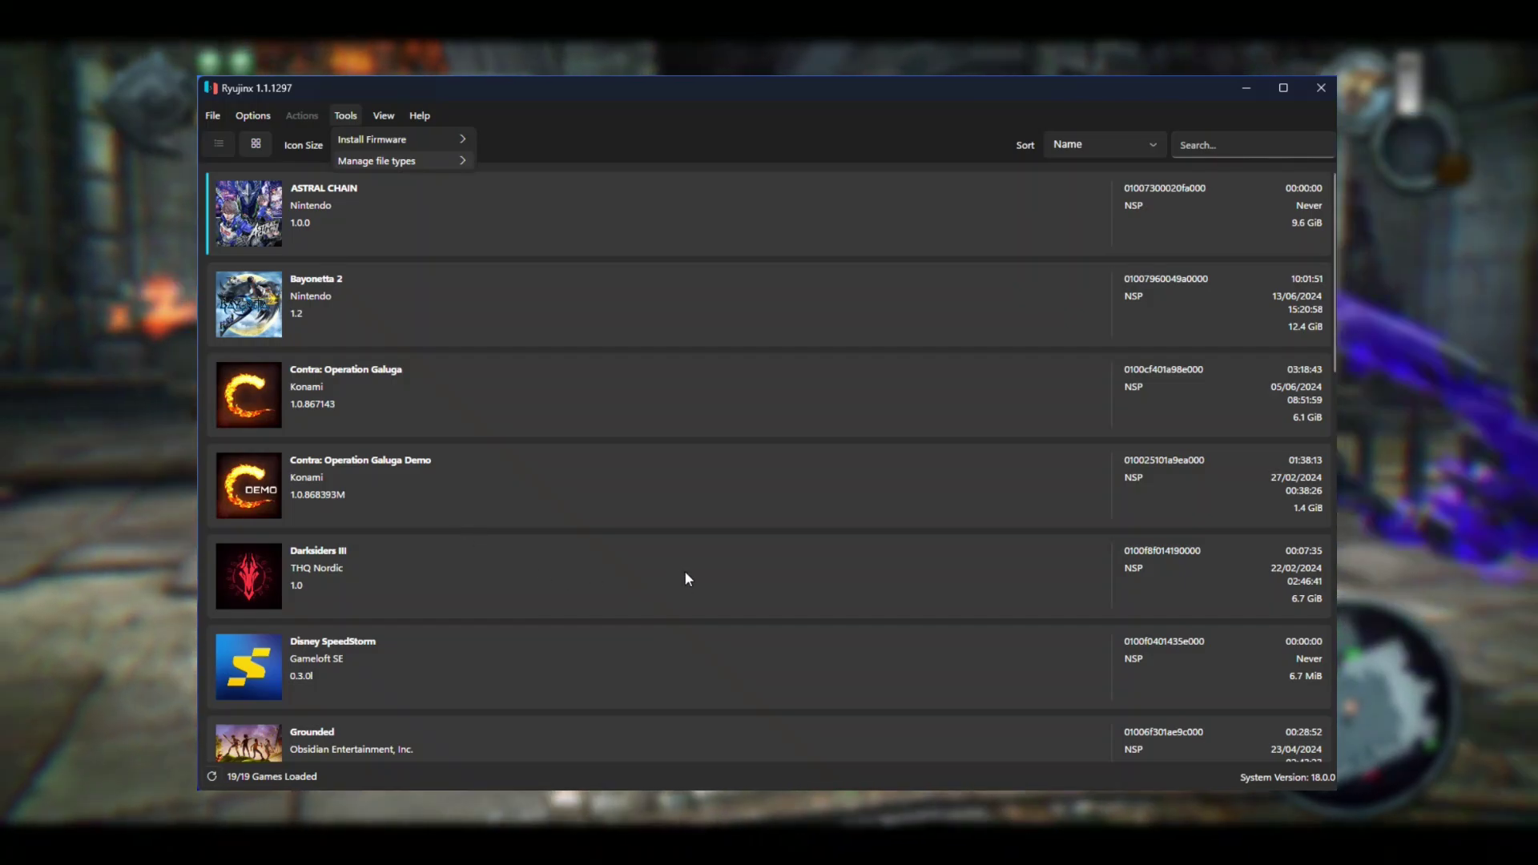
click(676, 359)
scroll(681, 481, down, 5)
scroll(684, 535, down, 10)
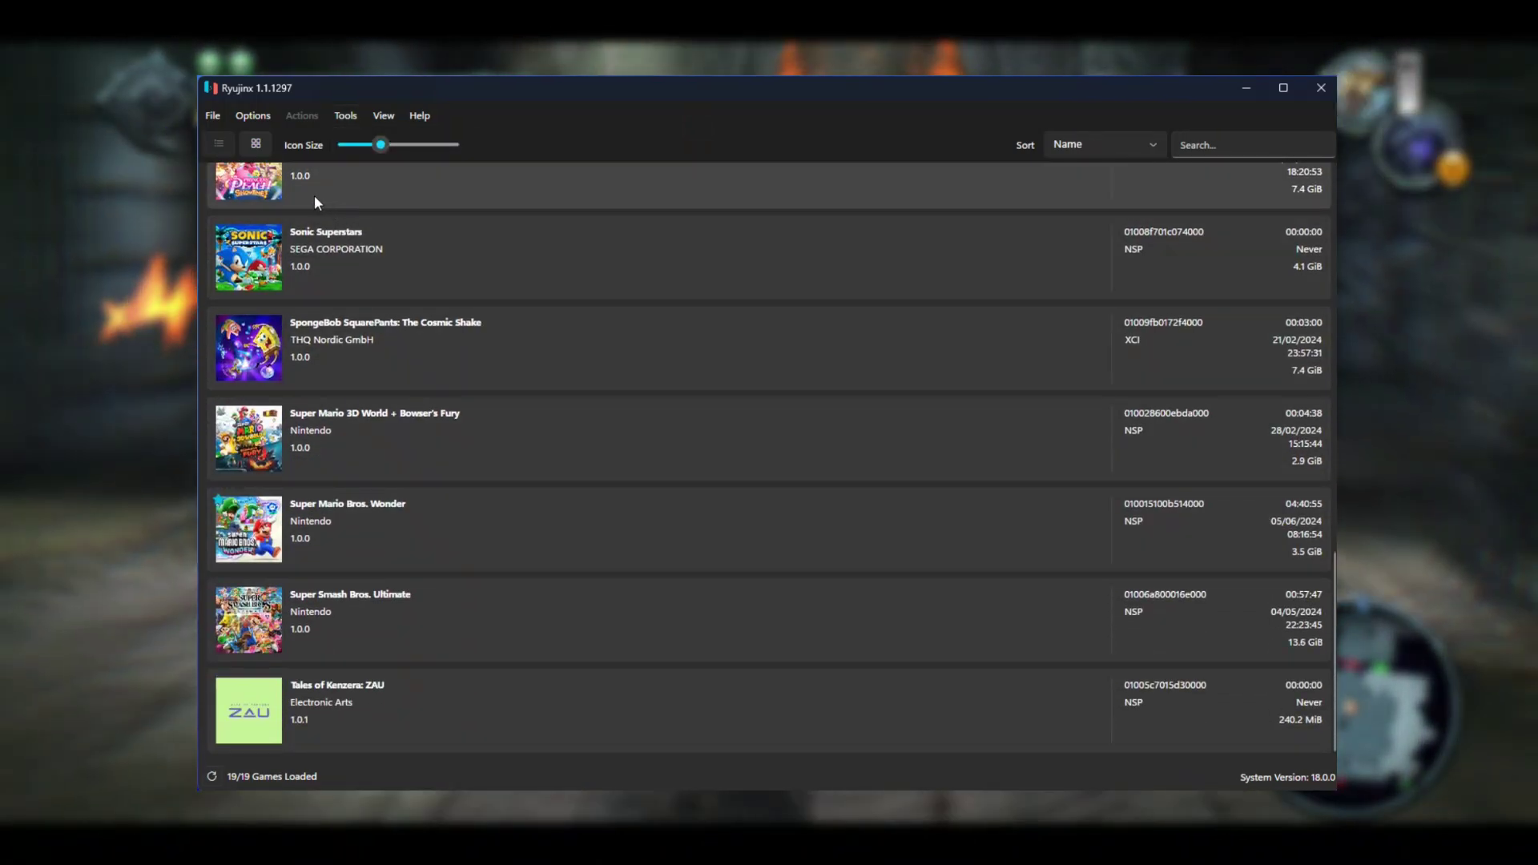
Review the firmware installation options and view Ryujinx's About information, closing it when done.
click(371, 116)
mouse_move(348, 116)
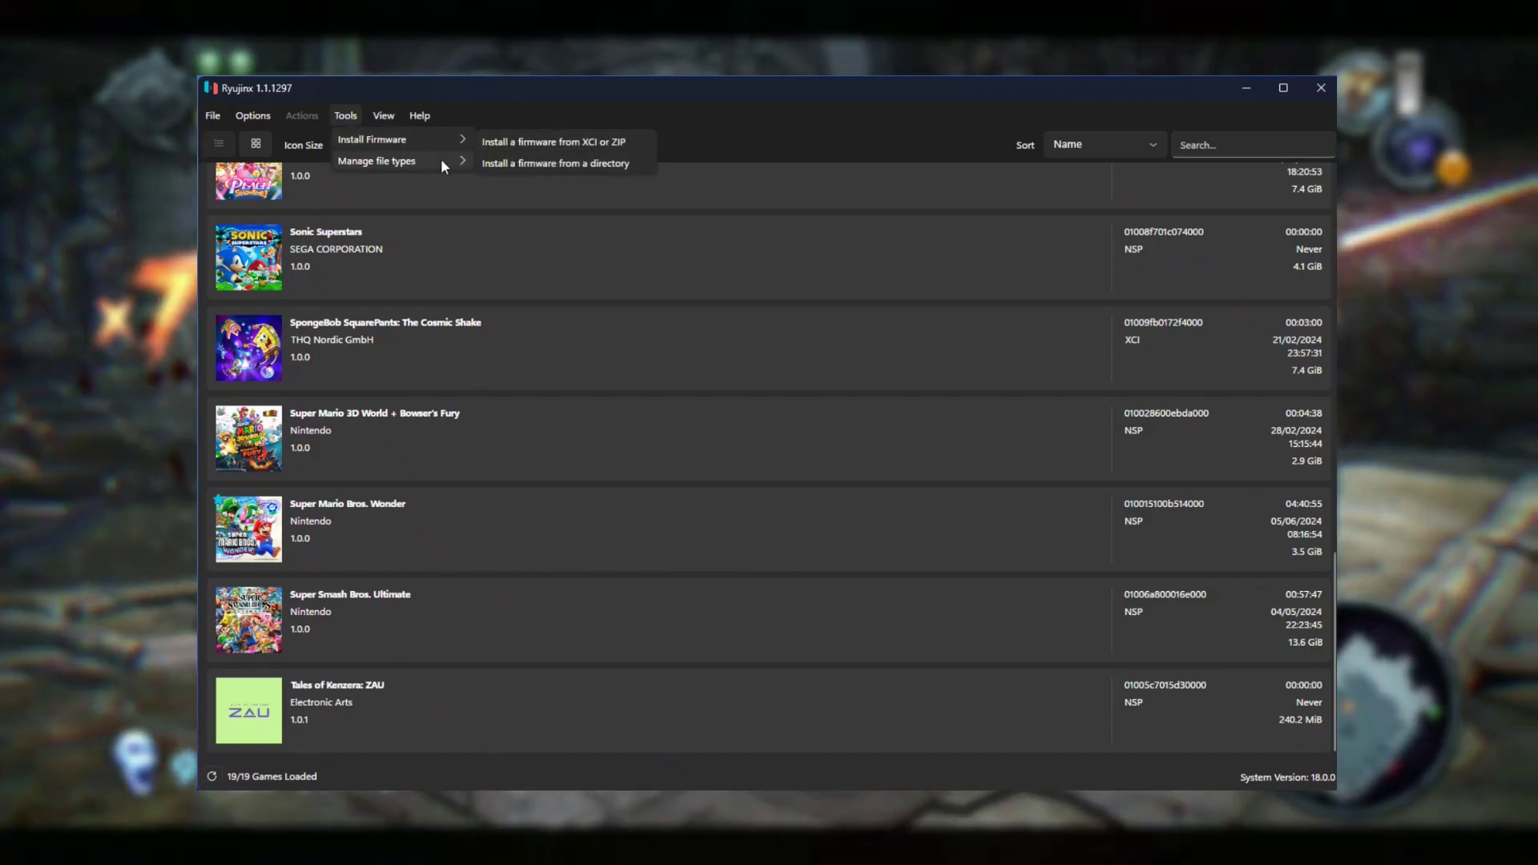
mouse_move(258, 118)
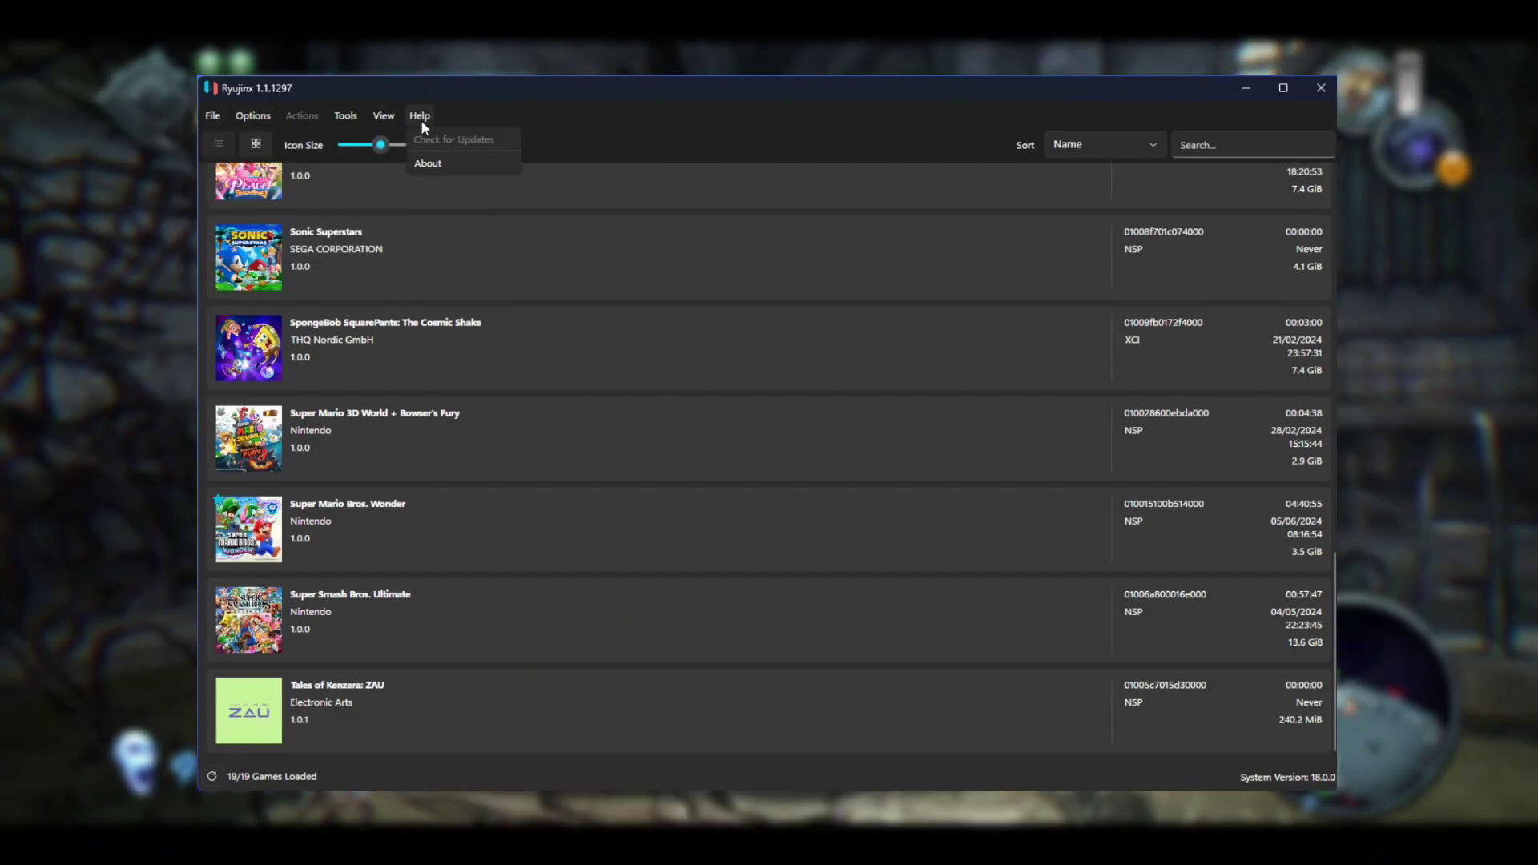
click(428, 163)
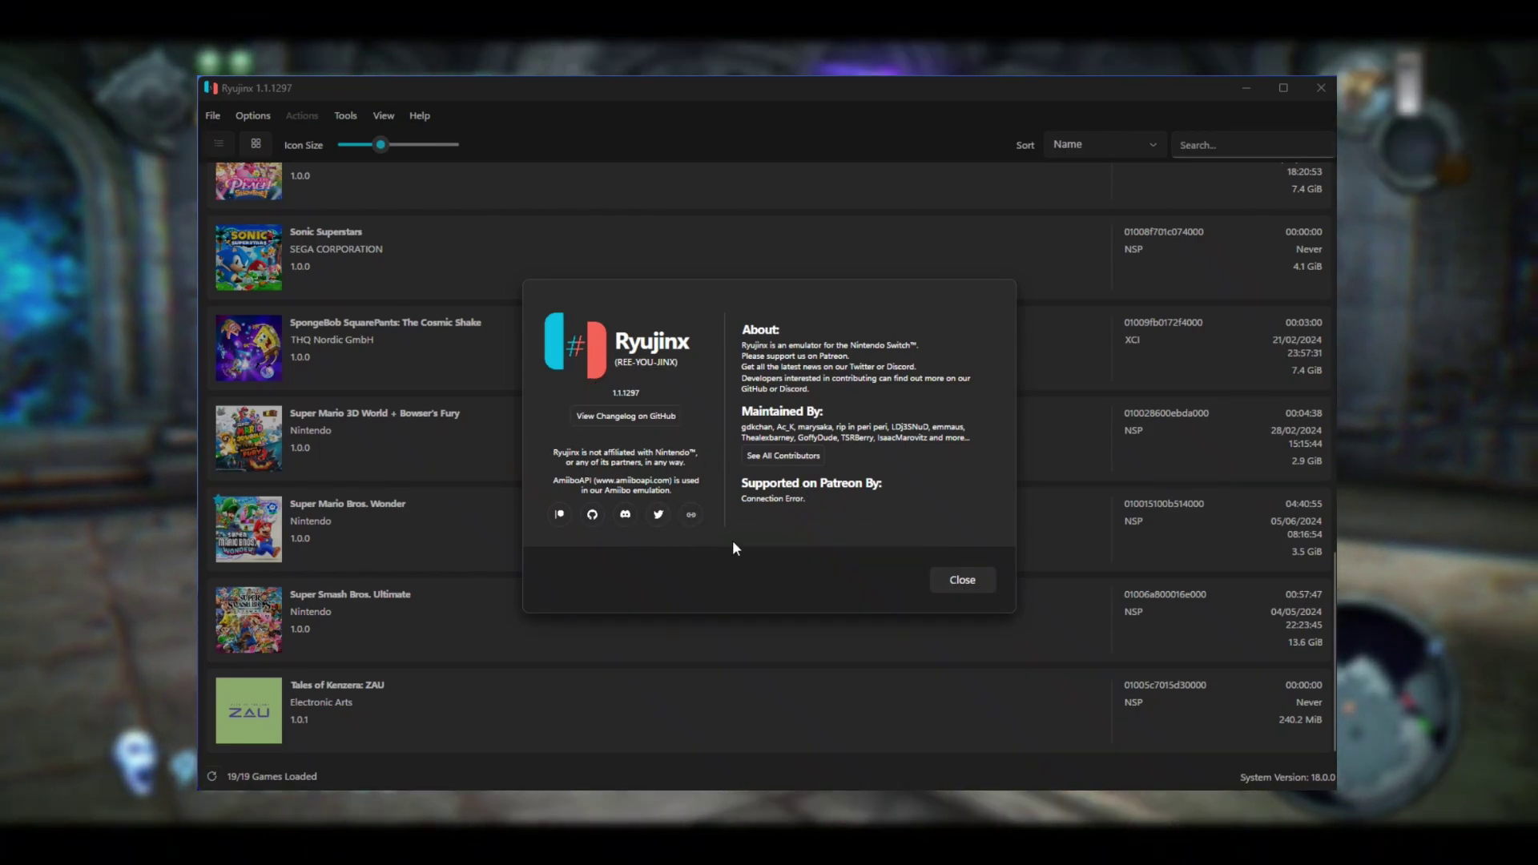
click(964, 579)
click(266, 119)
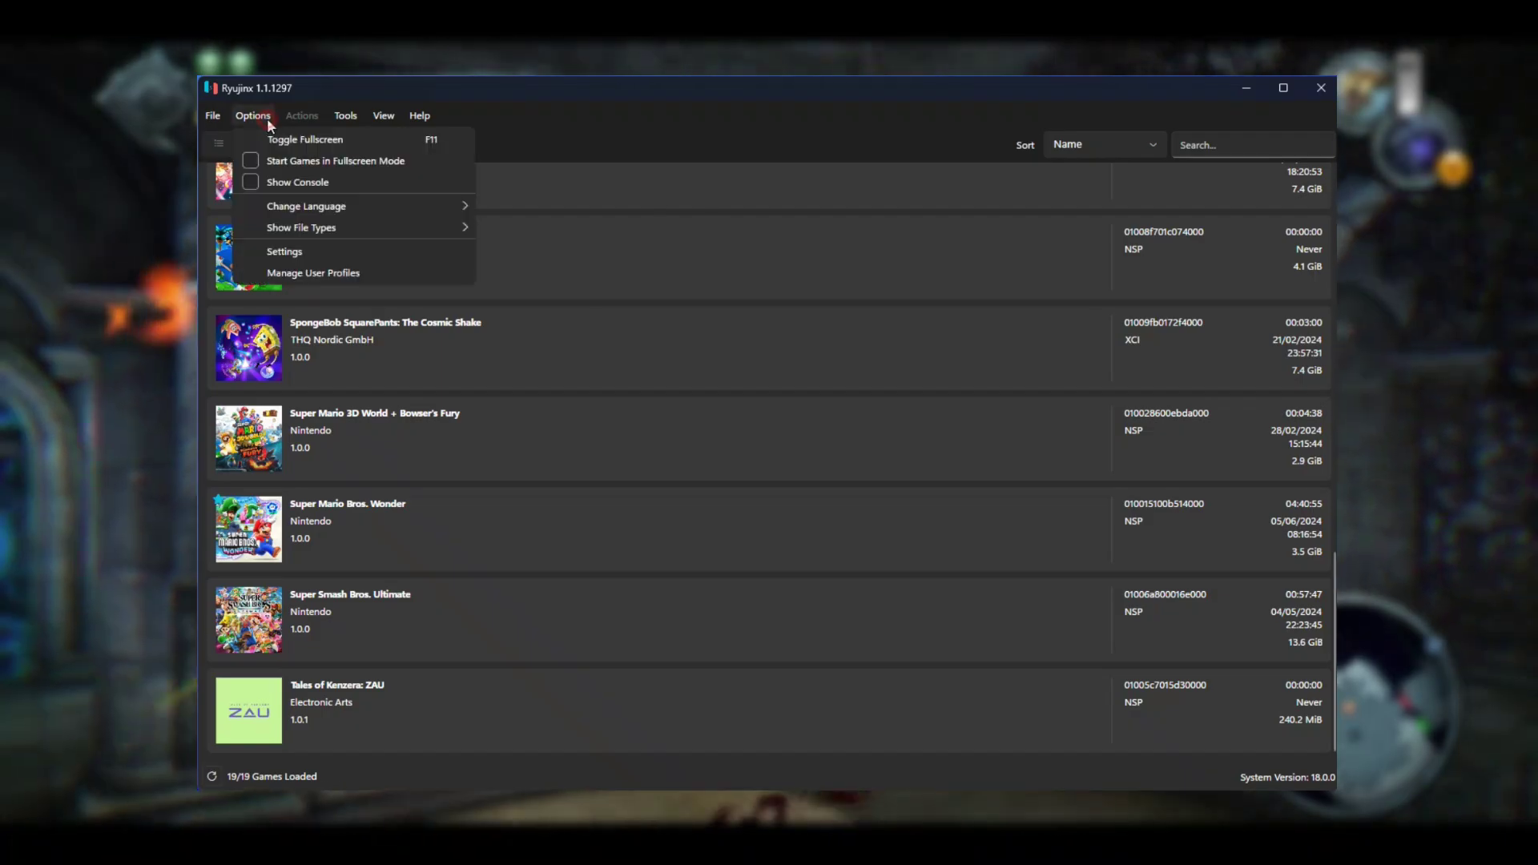
mouse_move(217, 120)
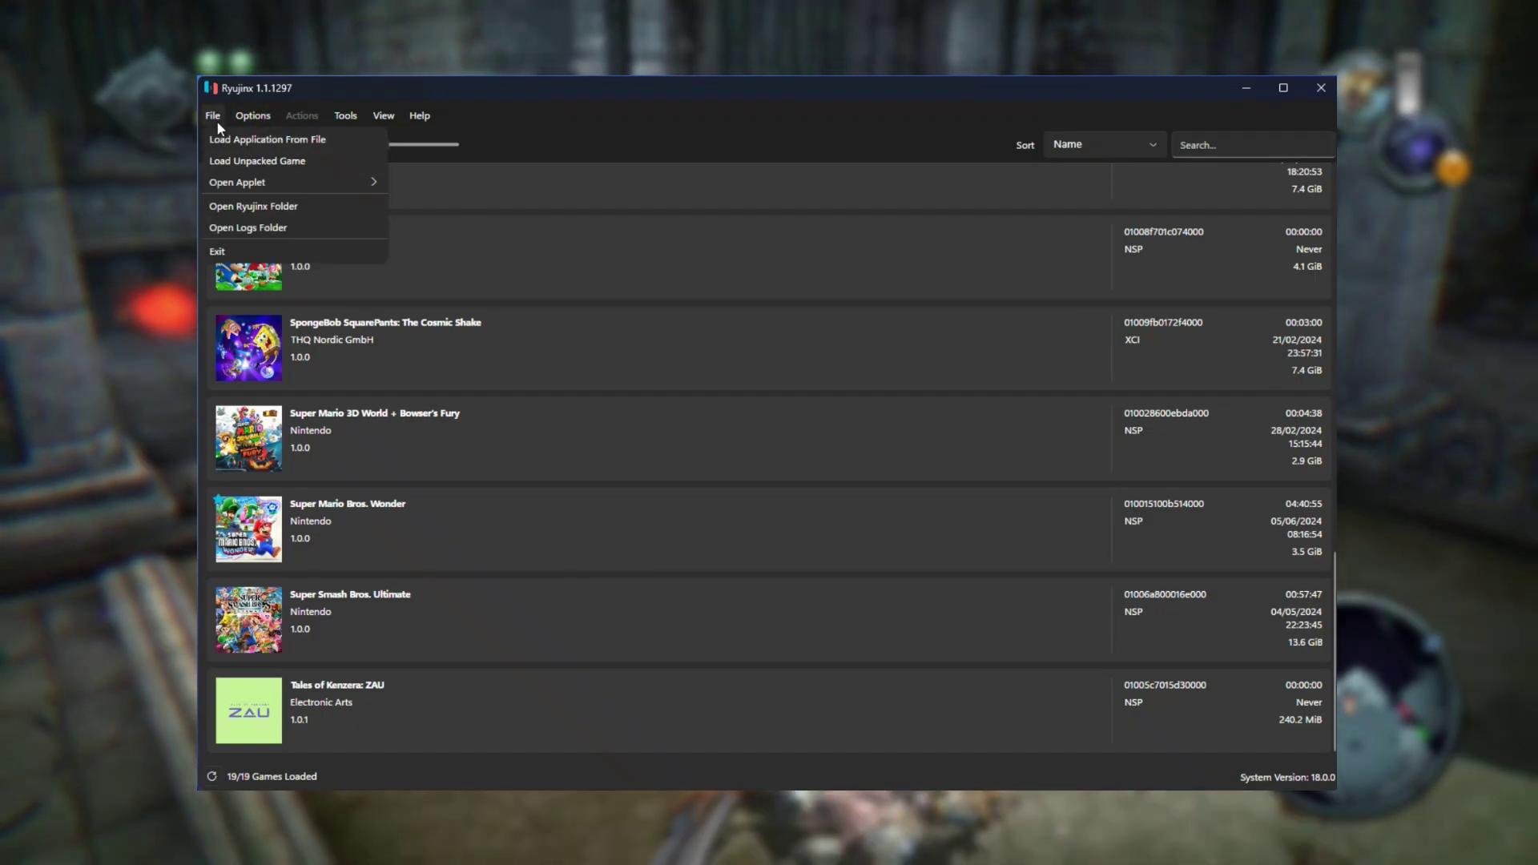
mouse_move(265, 189)
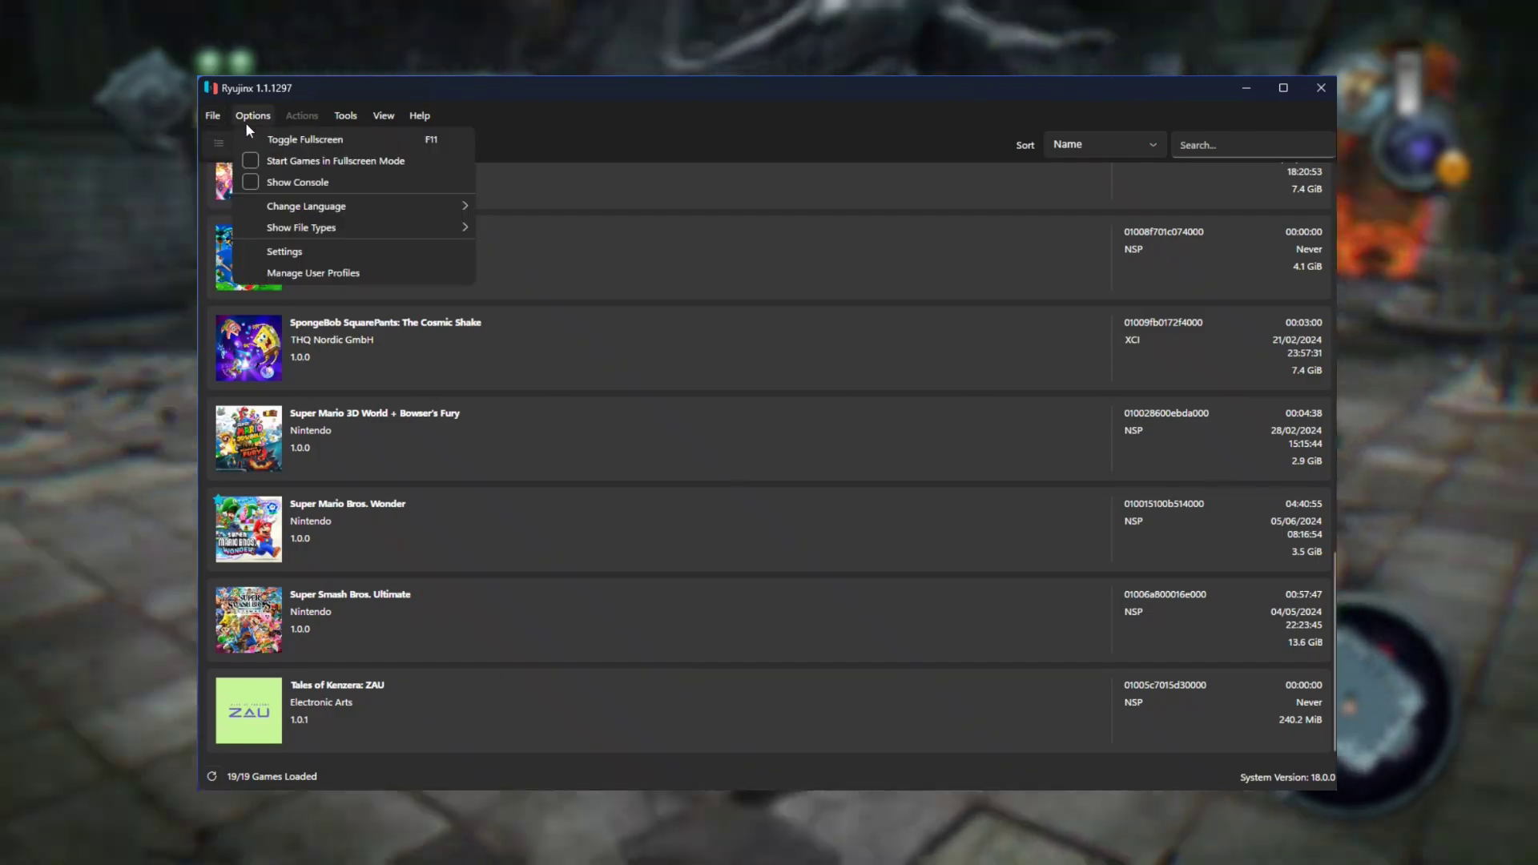
click(245, 120)
click(416, 112)
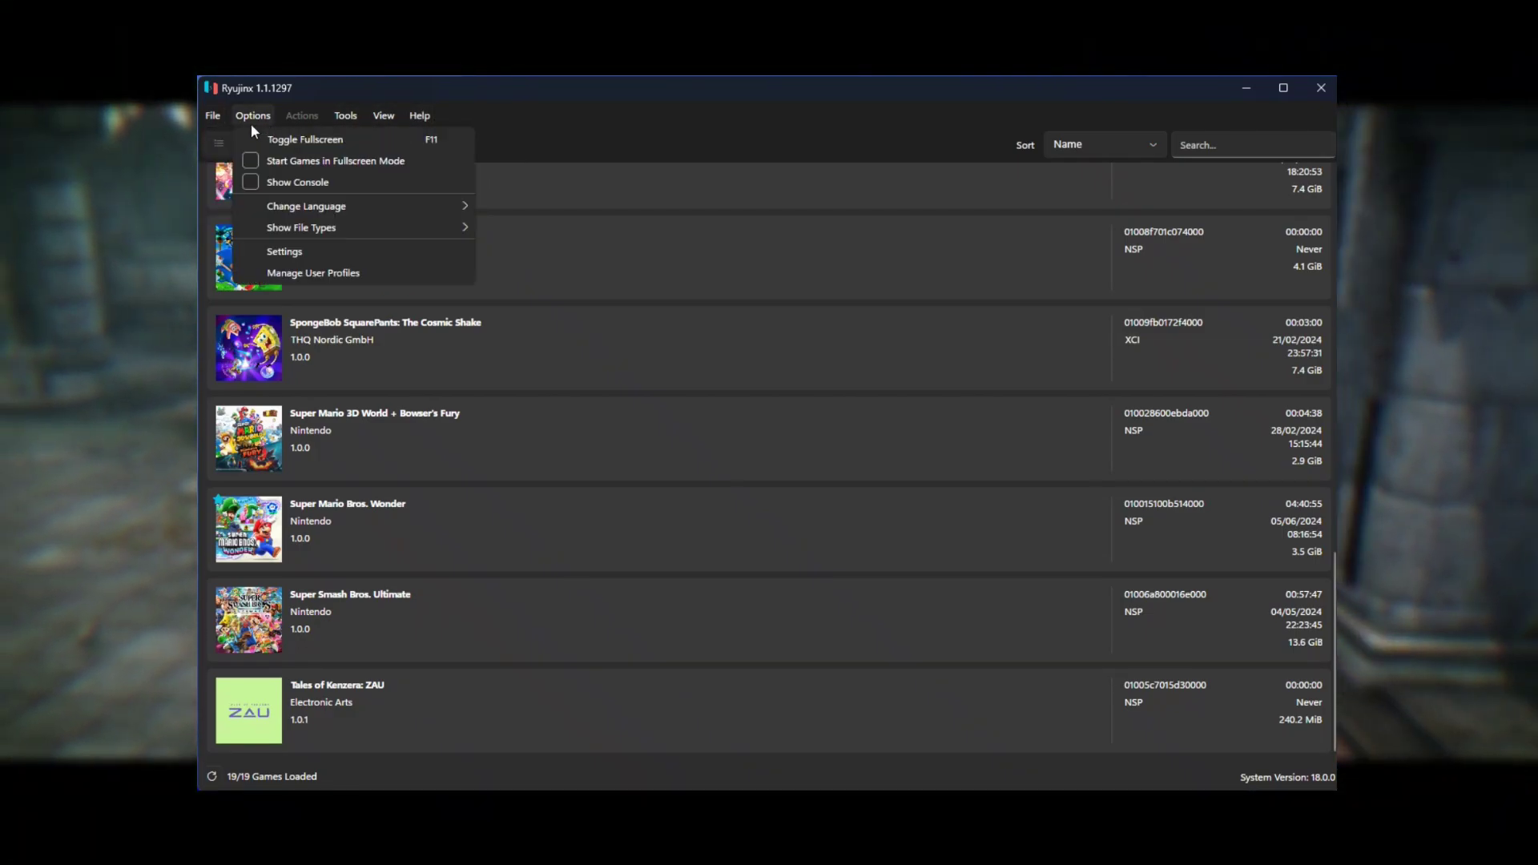
mouse_move(207, 116)
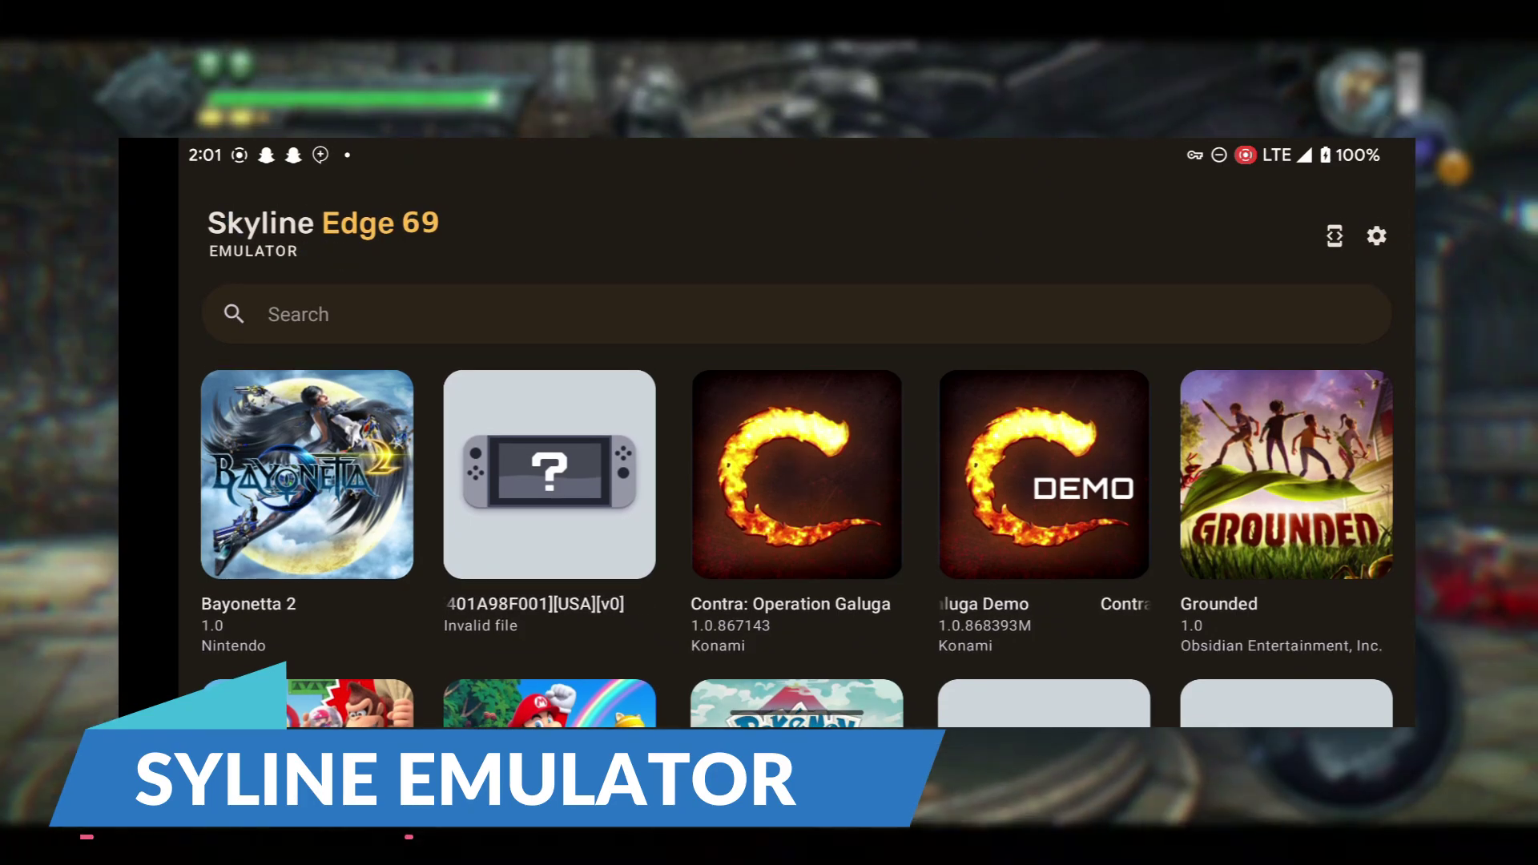
Switch to the Skyline Edge emulator on Android, skim its game list, and bring up its settings.
drag(1157, 550, 1156, 529)
scroll(1157, 529, down, 5)
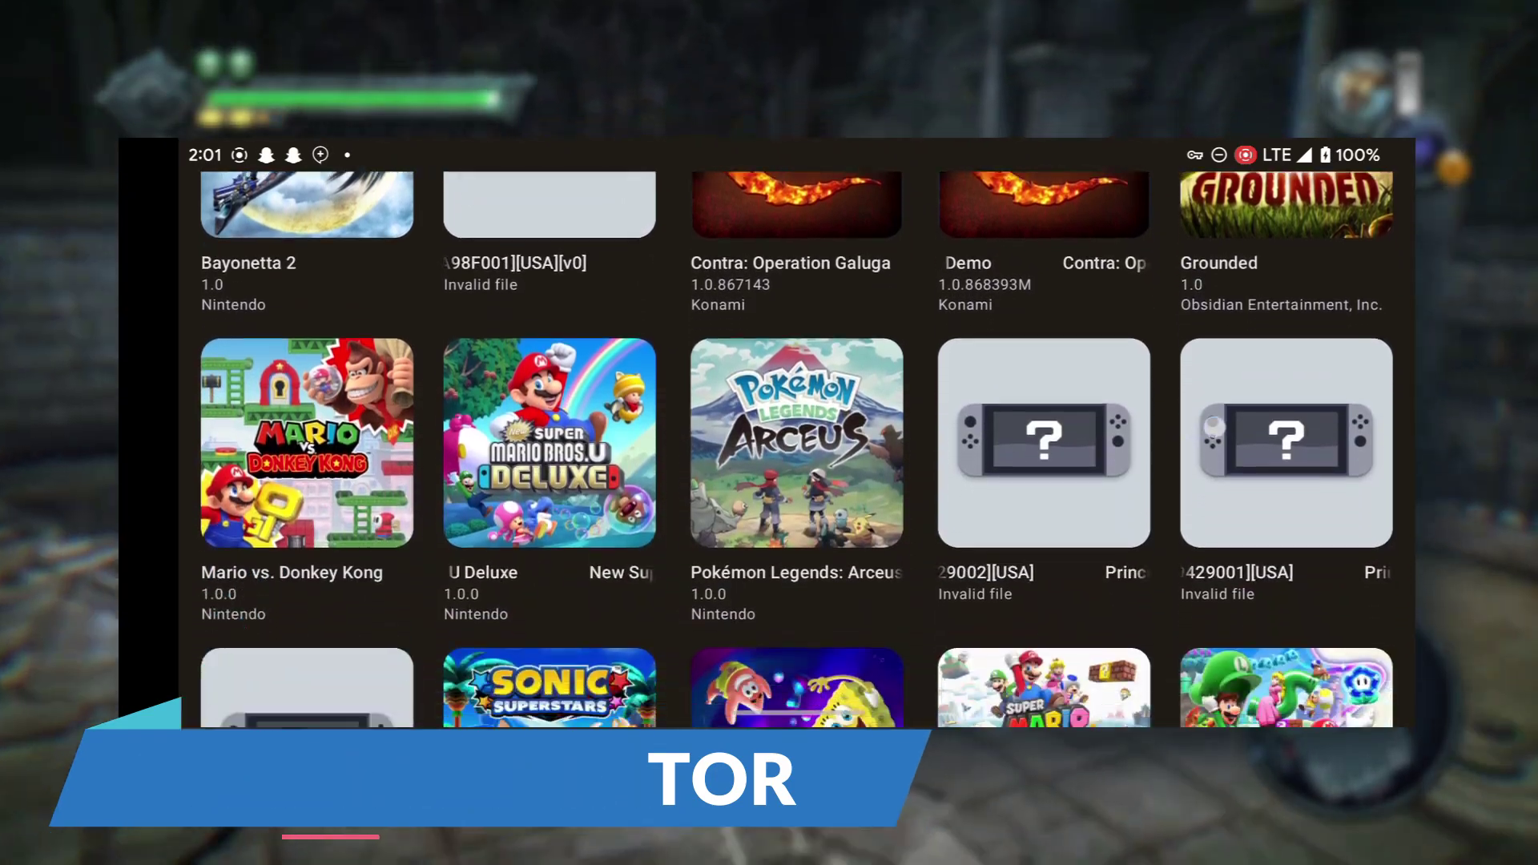
scroll(1157, 529, up, 5)
click(1377, 223)
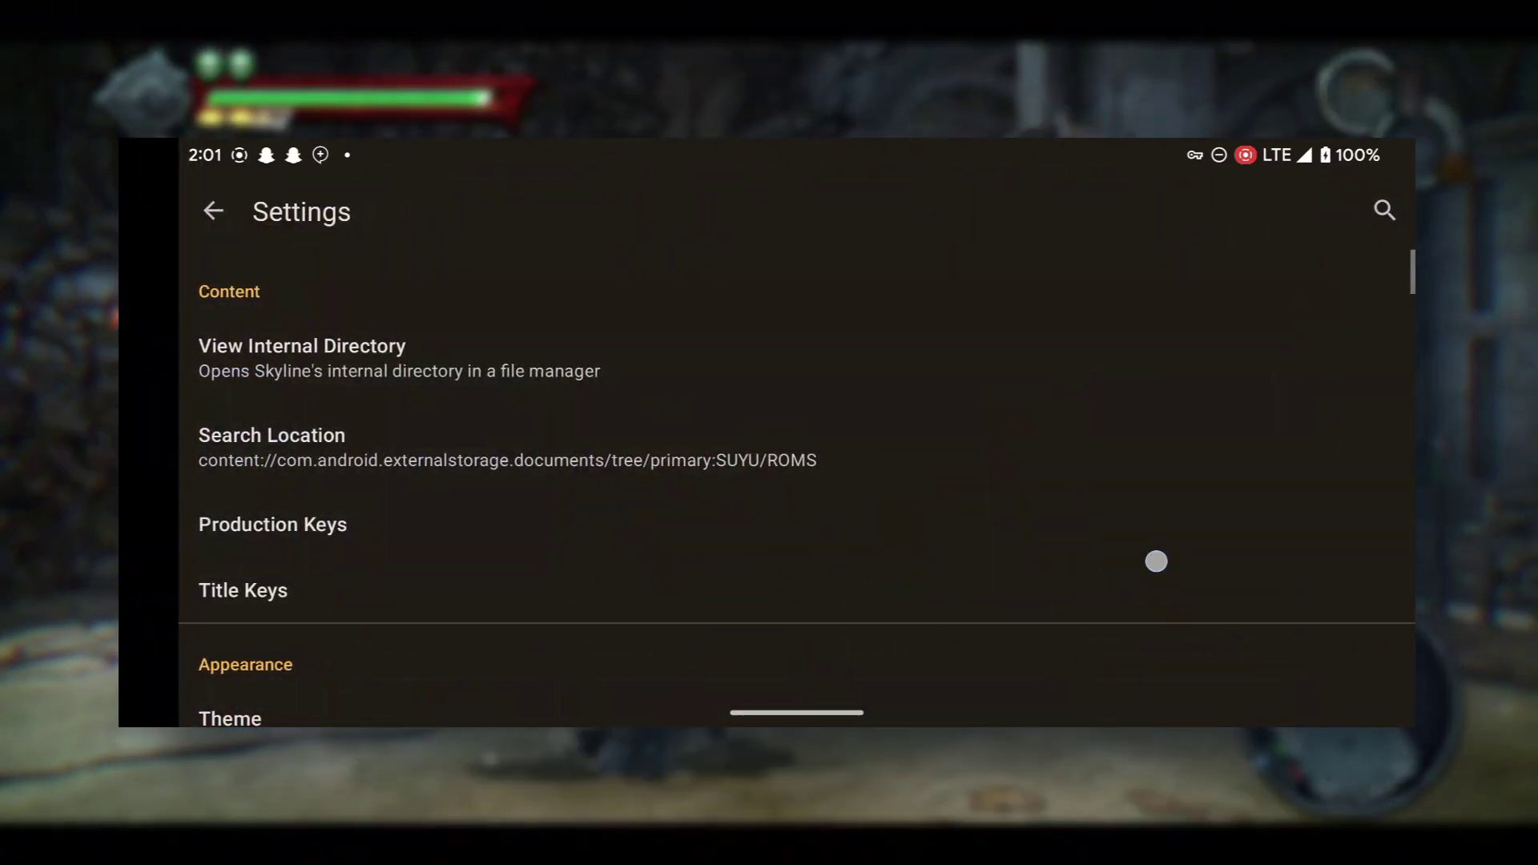
Skim Skyline's whole settings list down to the licenses and return to the Content section.
scroll(1153, 560, down, 15)
scroll(797, 433, down, 20)
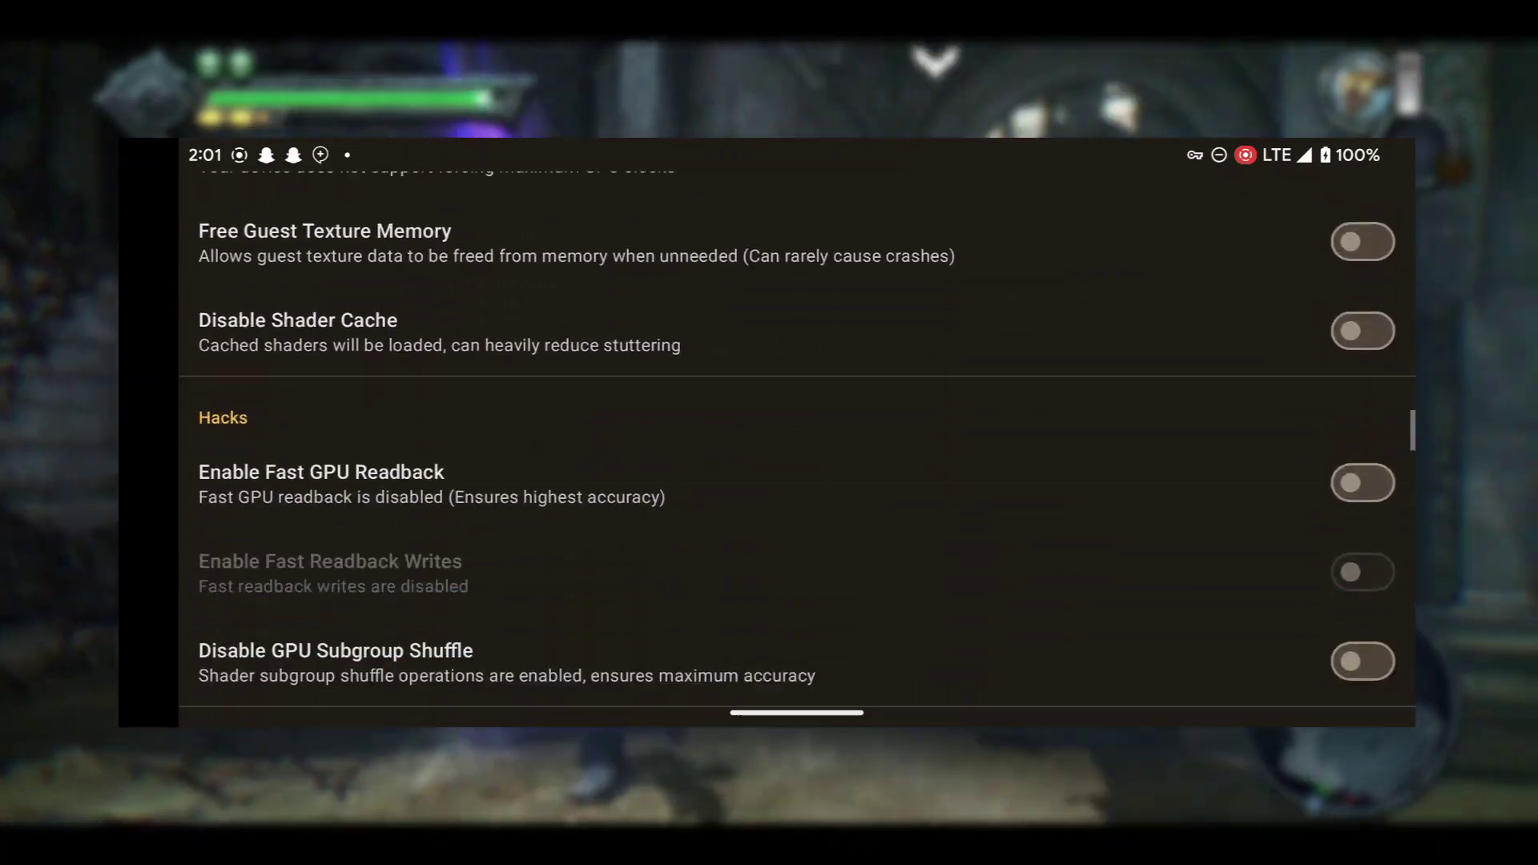
scroll(797, 433, down, 5)
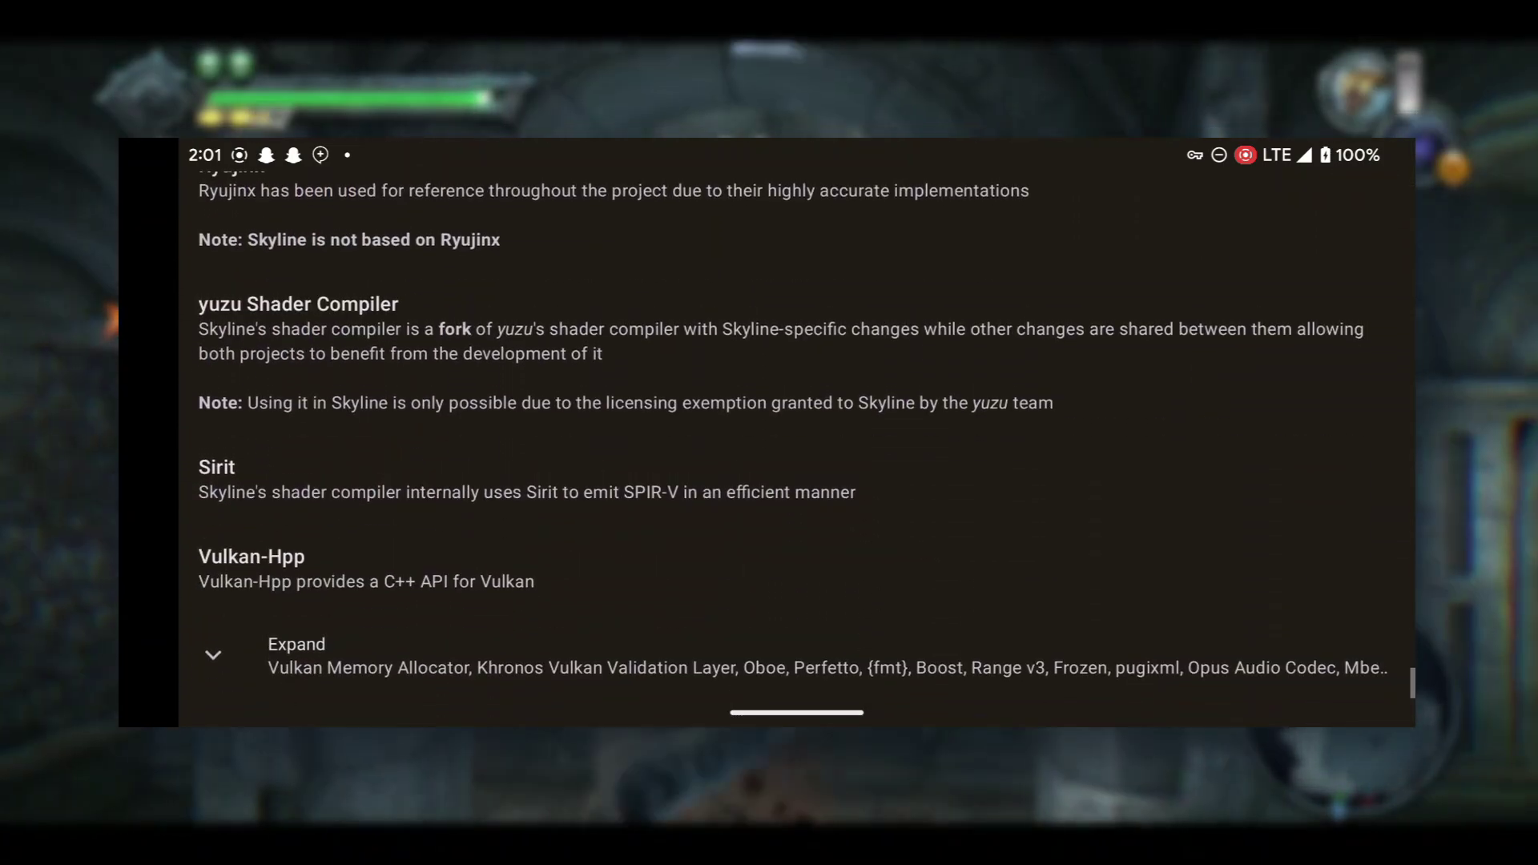
scroll(1125, 607, up, 9)
scroll(1125, 607, up, 20)
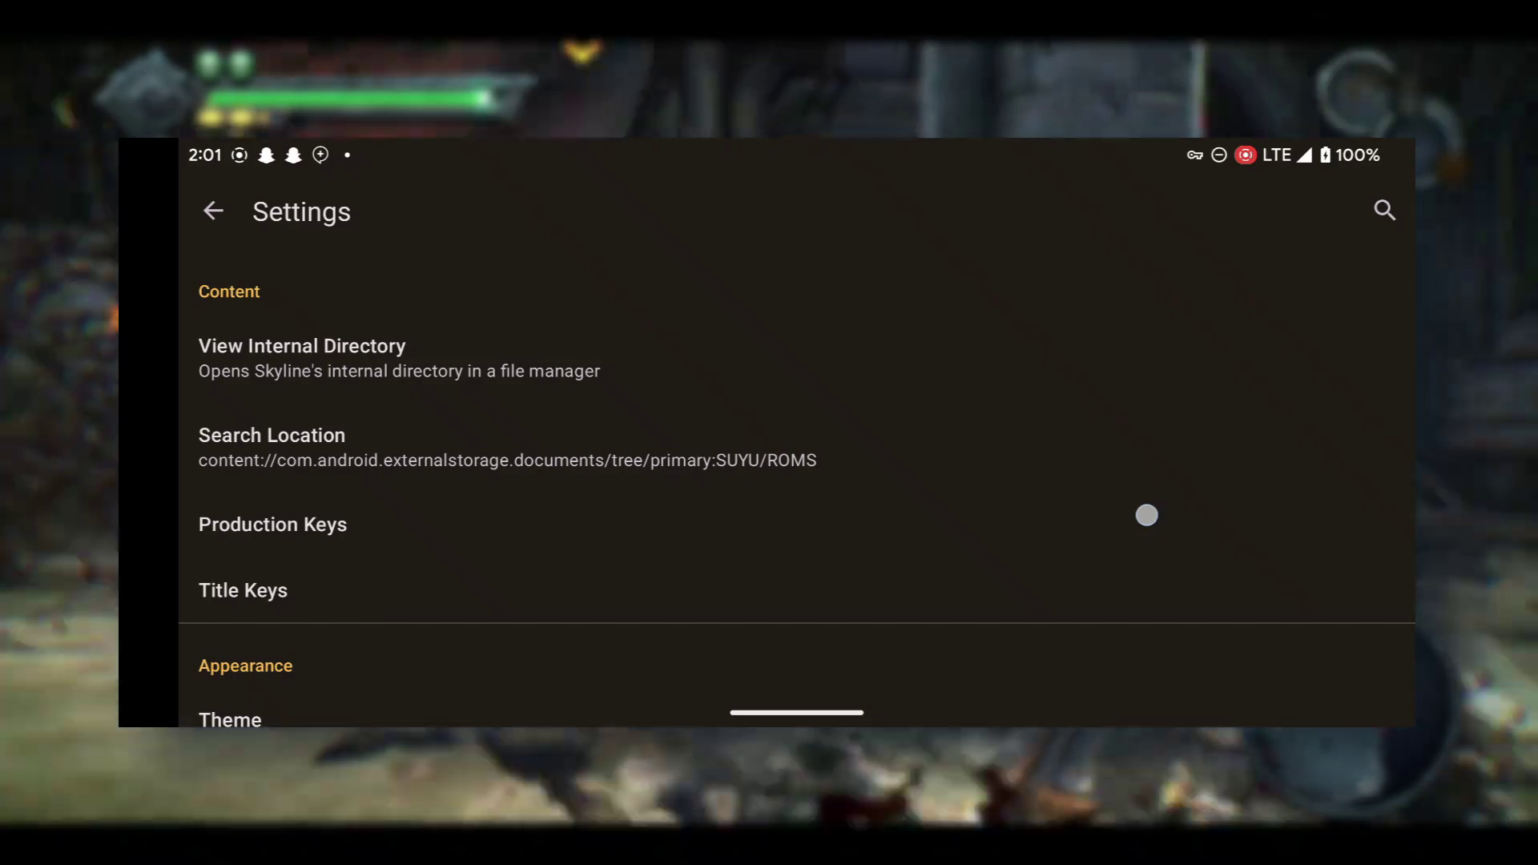
Examine Skyline's System, Display, Audio, GPU and Hacks settings in turn, through to the license notes, and return to the beginning.
scroll(1147, 515, down, 4)
scroll(1190, 374, down, 3)
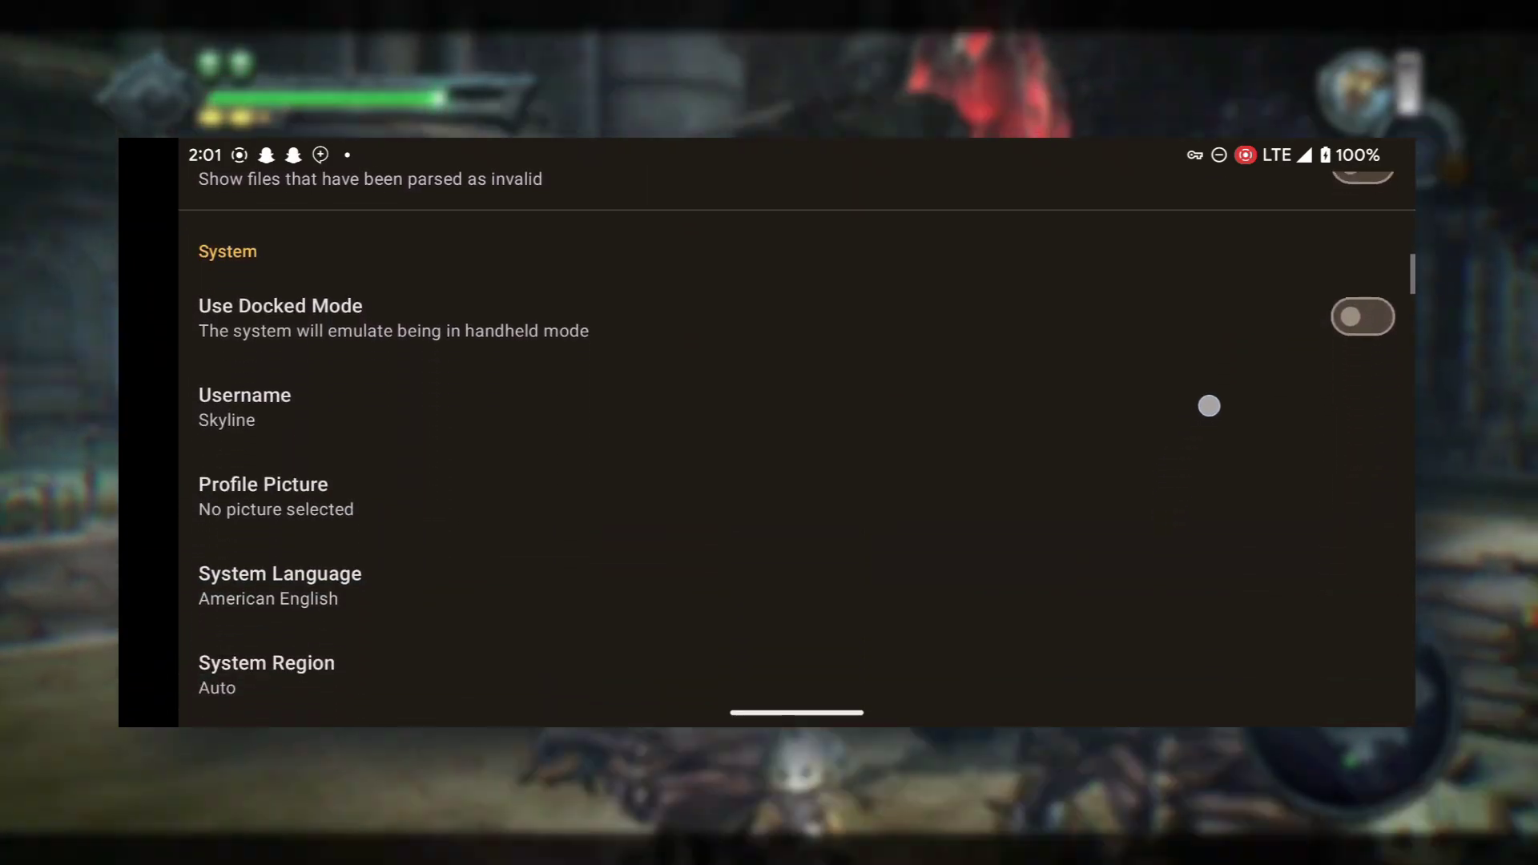
scroll(1223, 379, down, 9)
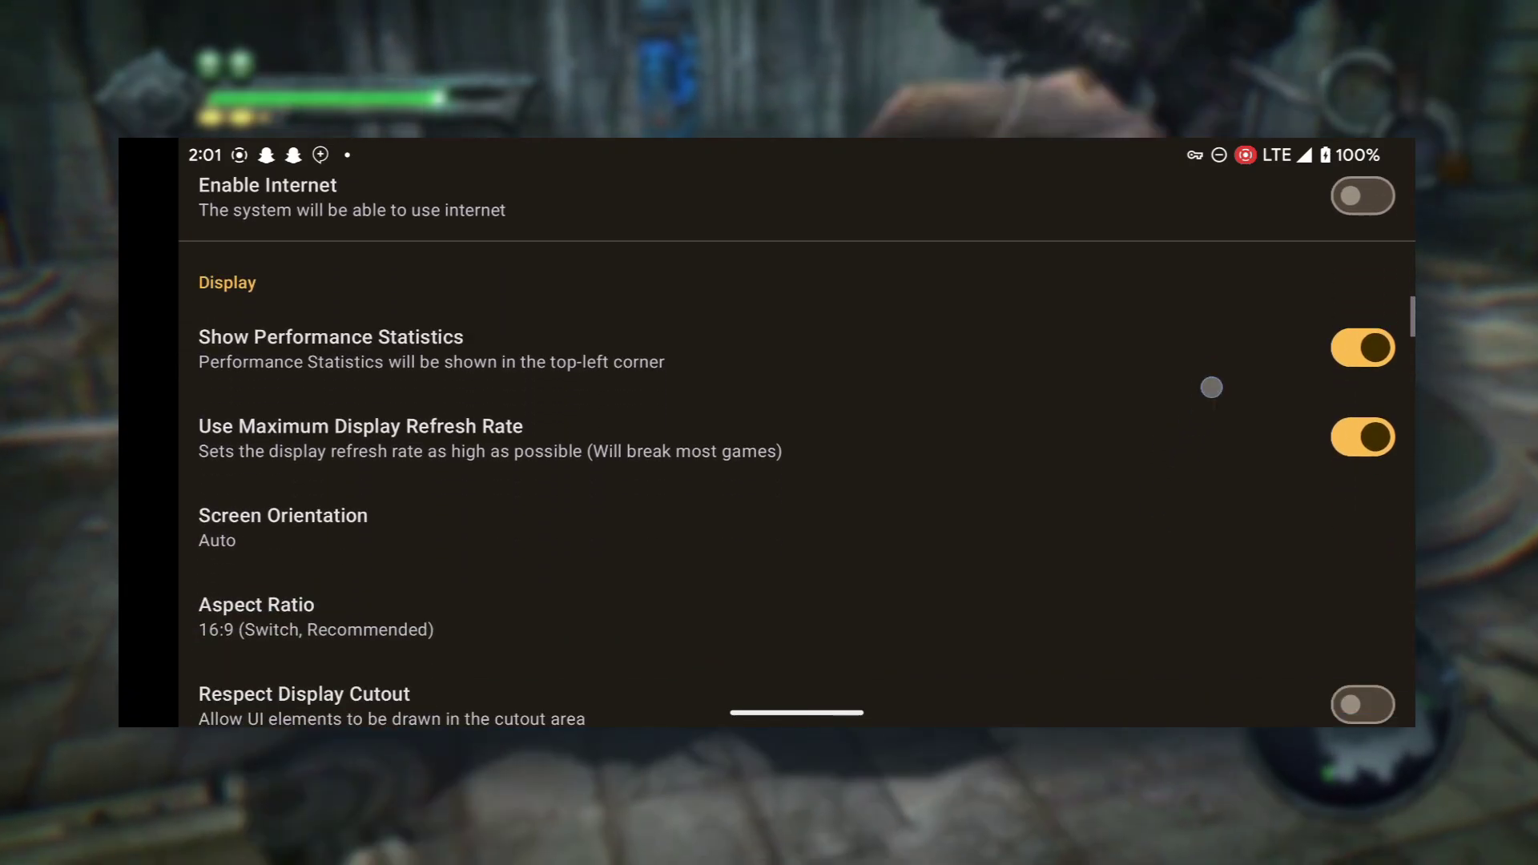
scroll(1173, 499, down, 11)
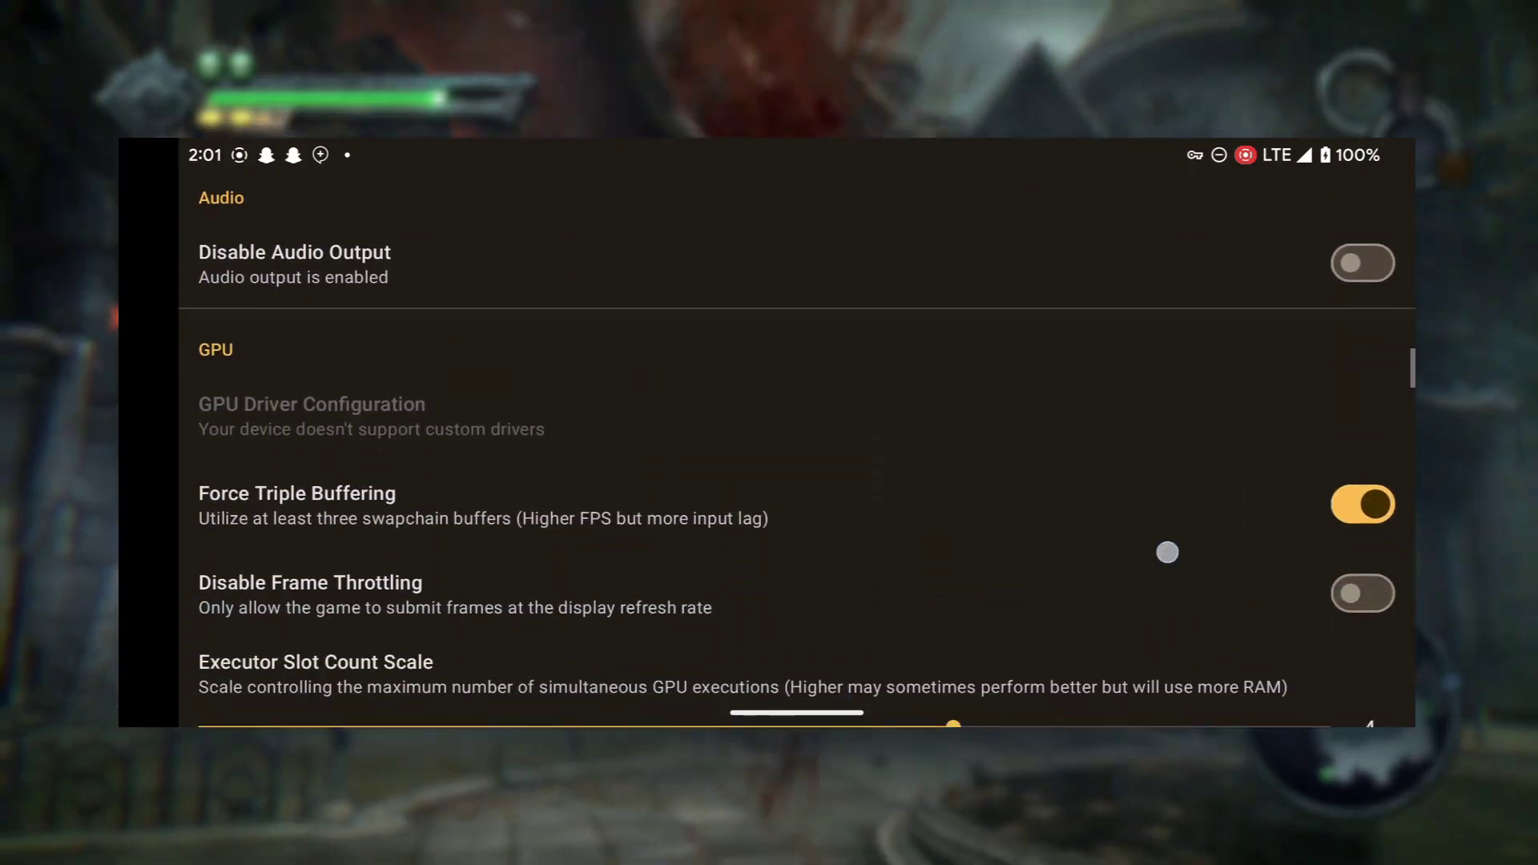
scroll(1204, 393, down, 7)
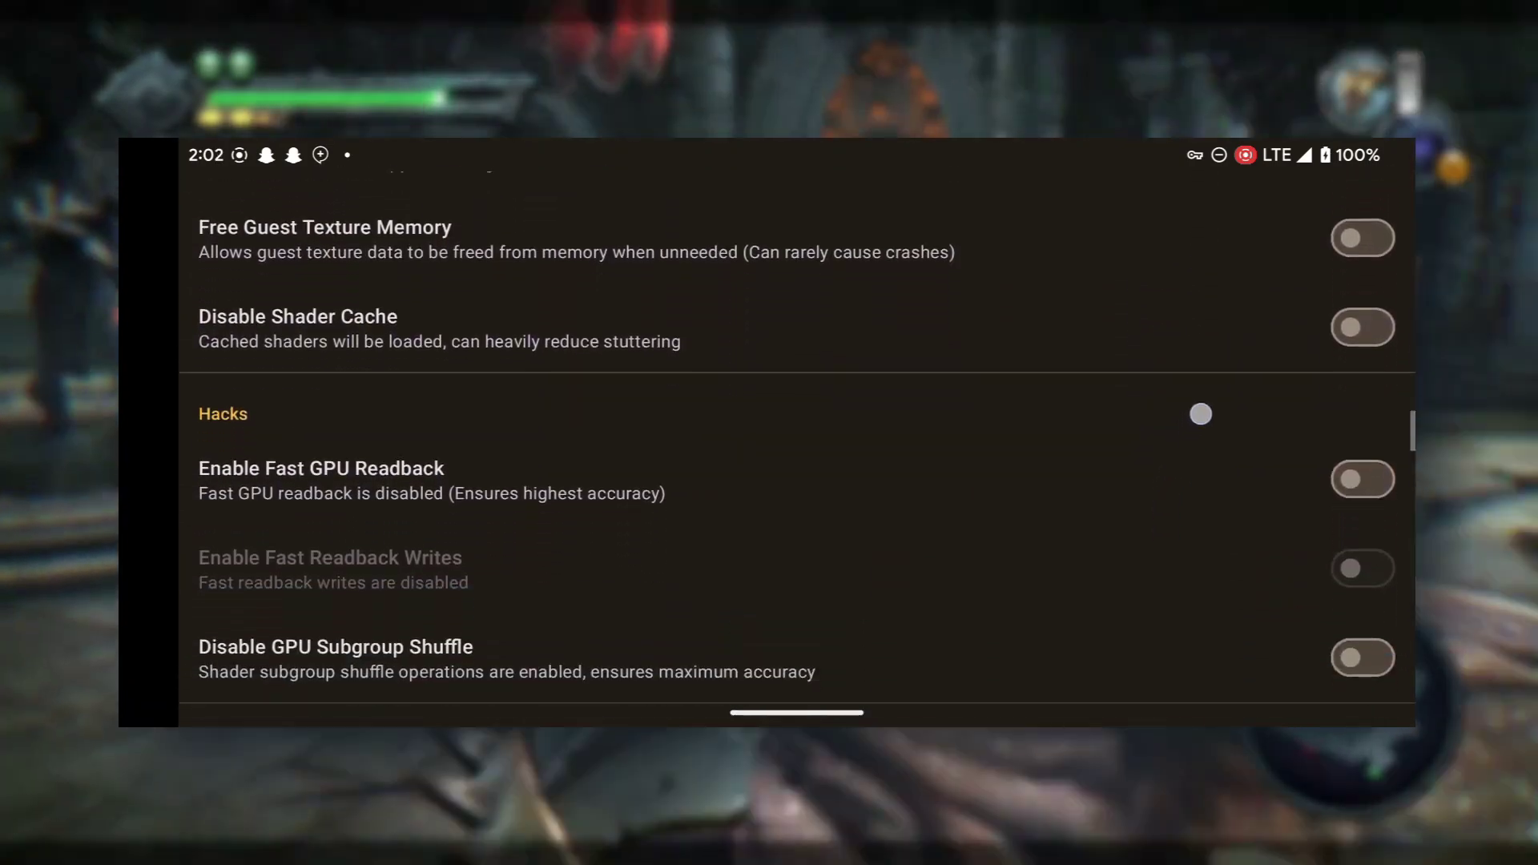
scroll(1194, 423, down, 7)
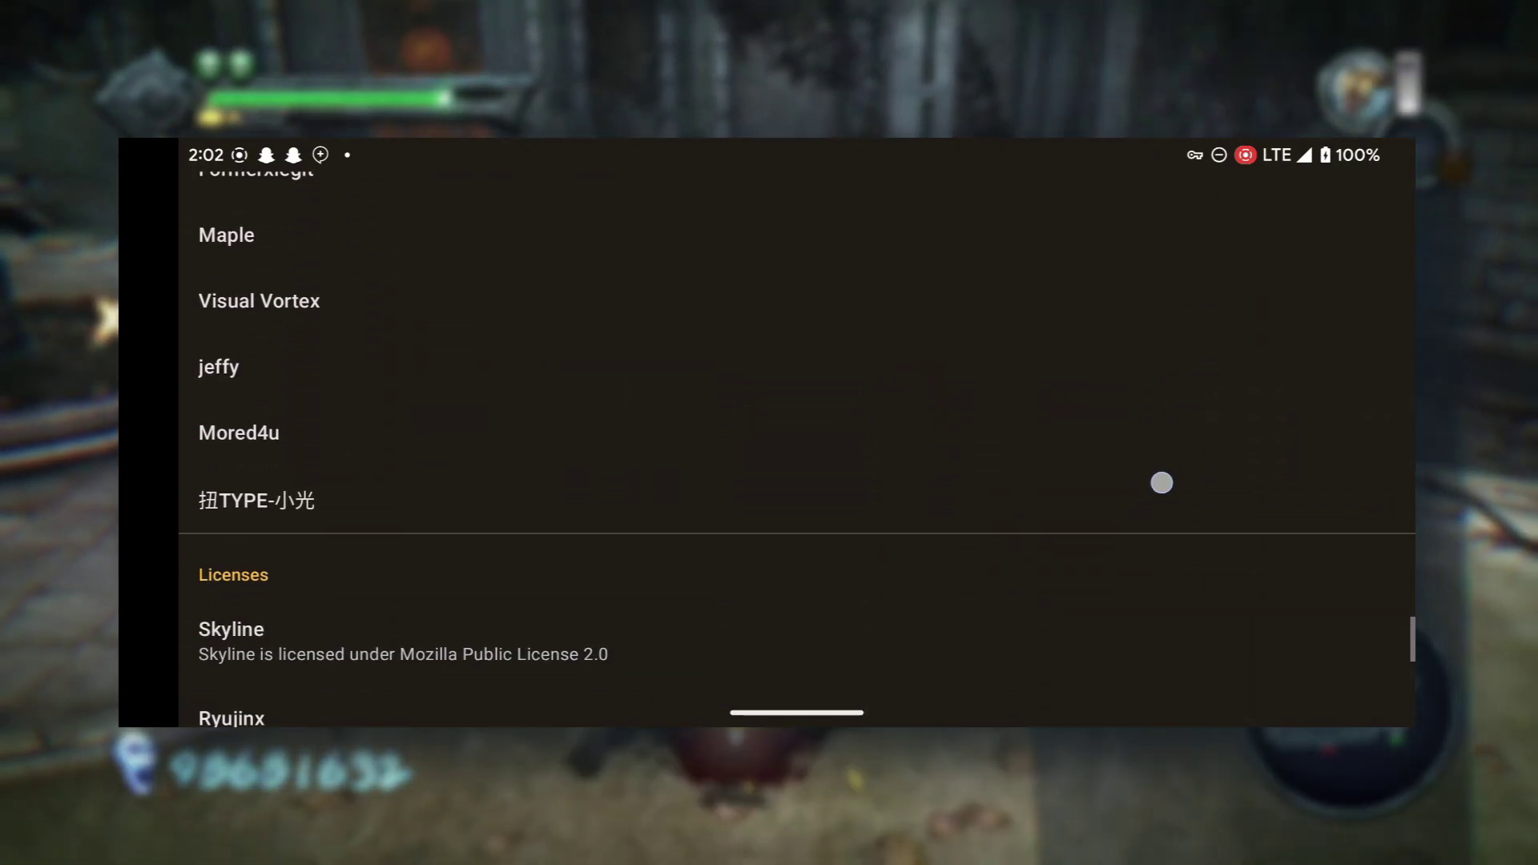
scroll(1215, 391, down, 6)
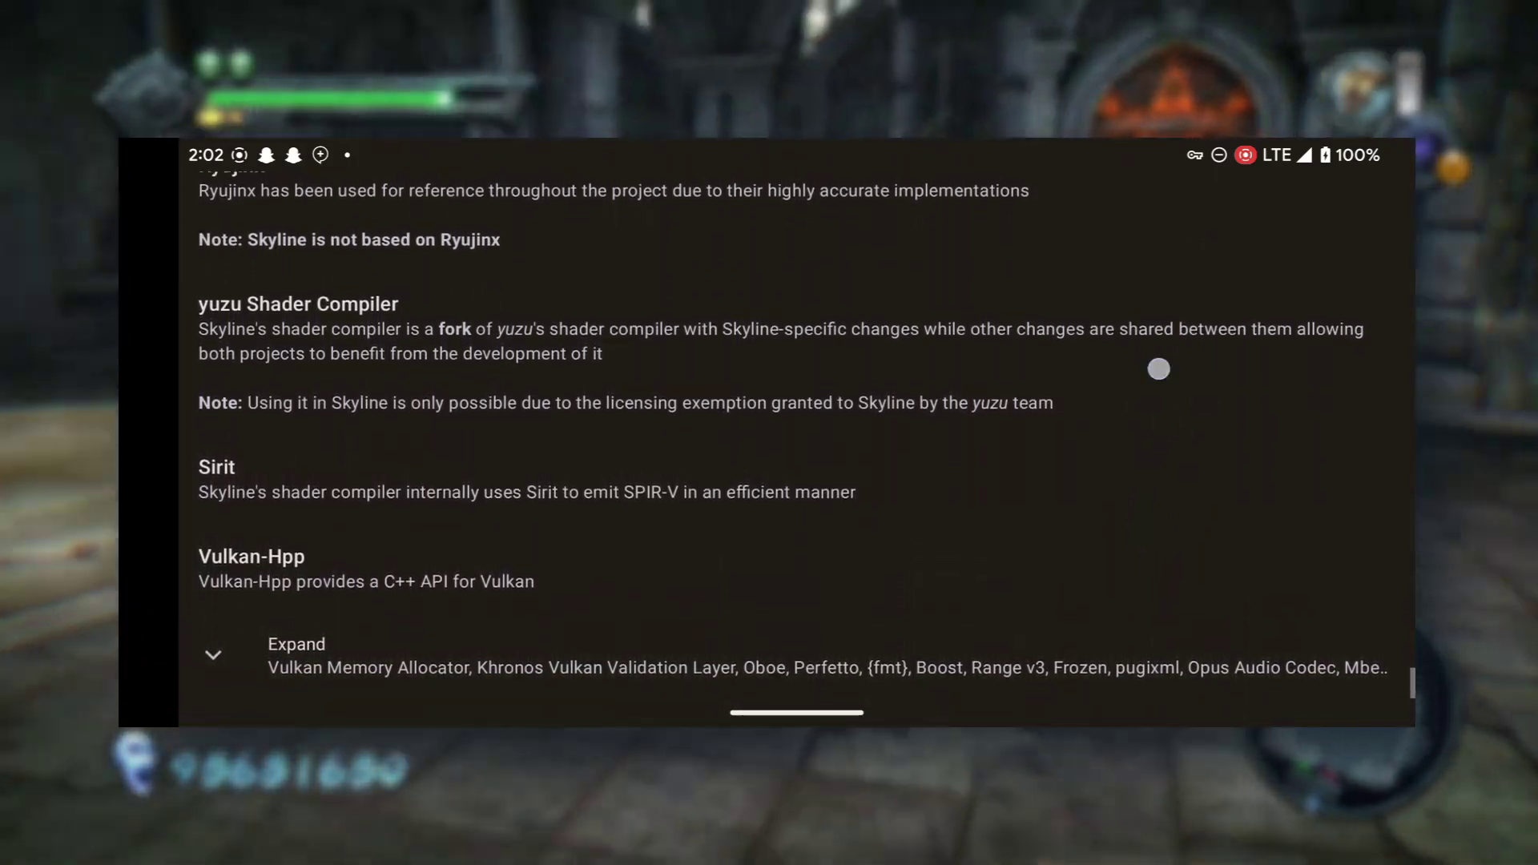
scroll(1160, 366, up, 13)
scroll(1179, 584, up, 10)
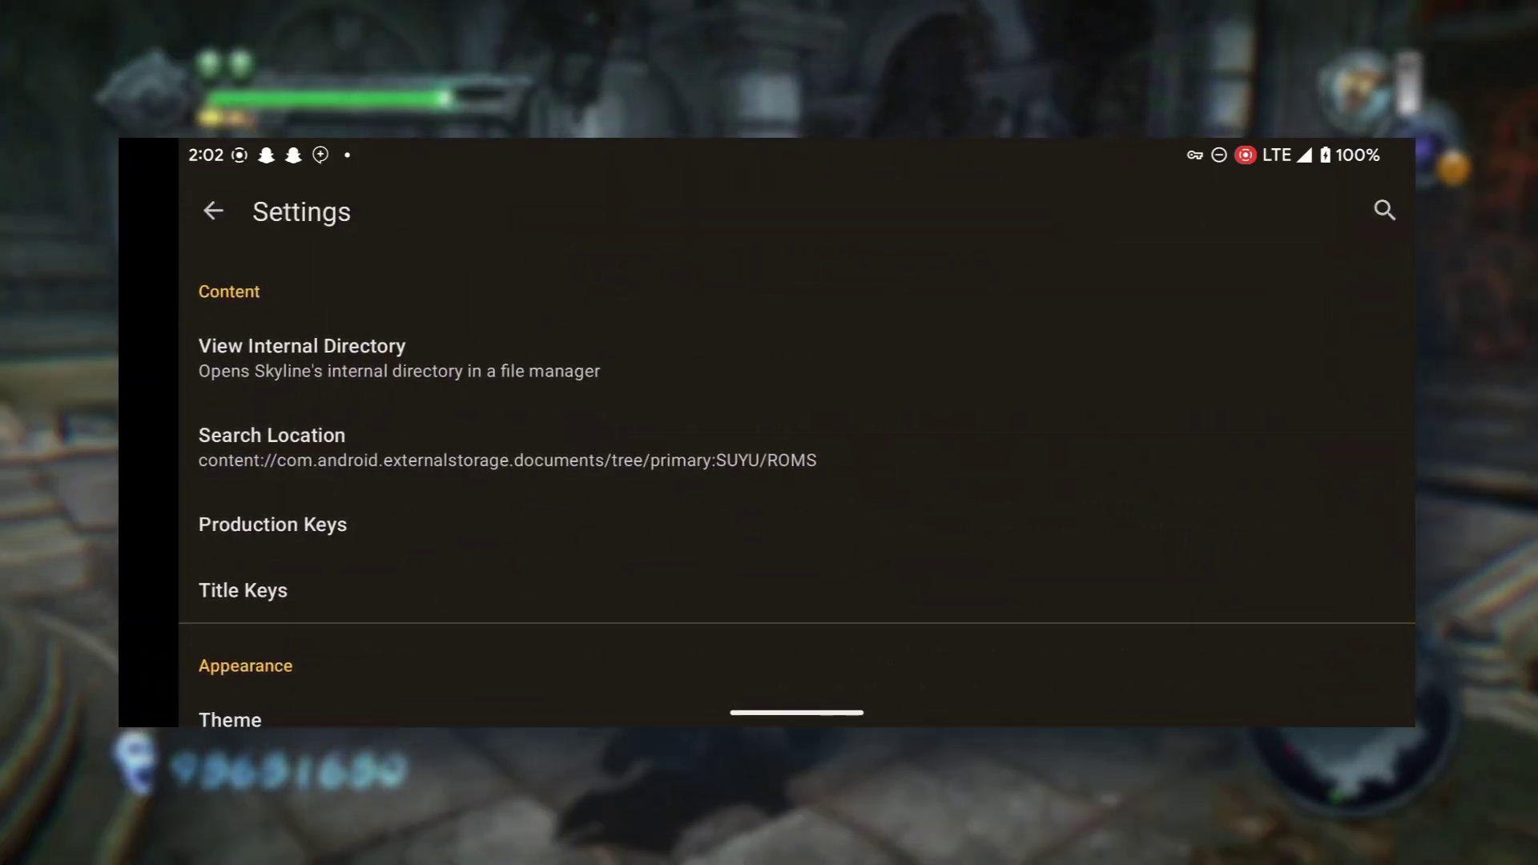
scroll(1074, 426, down, 2)
scroll(1170, 454, up, 2)
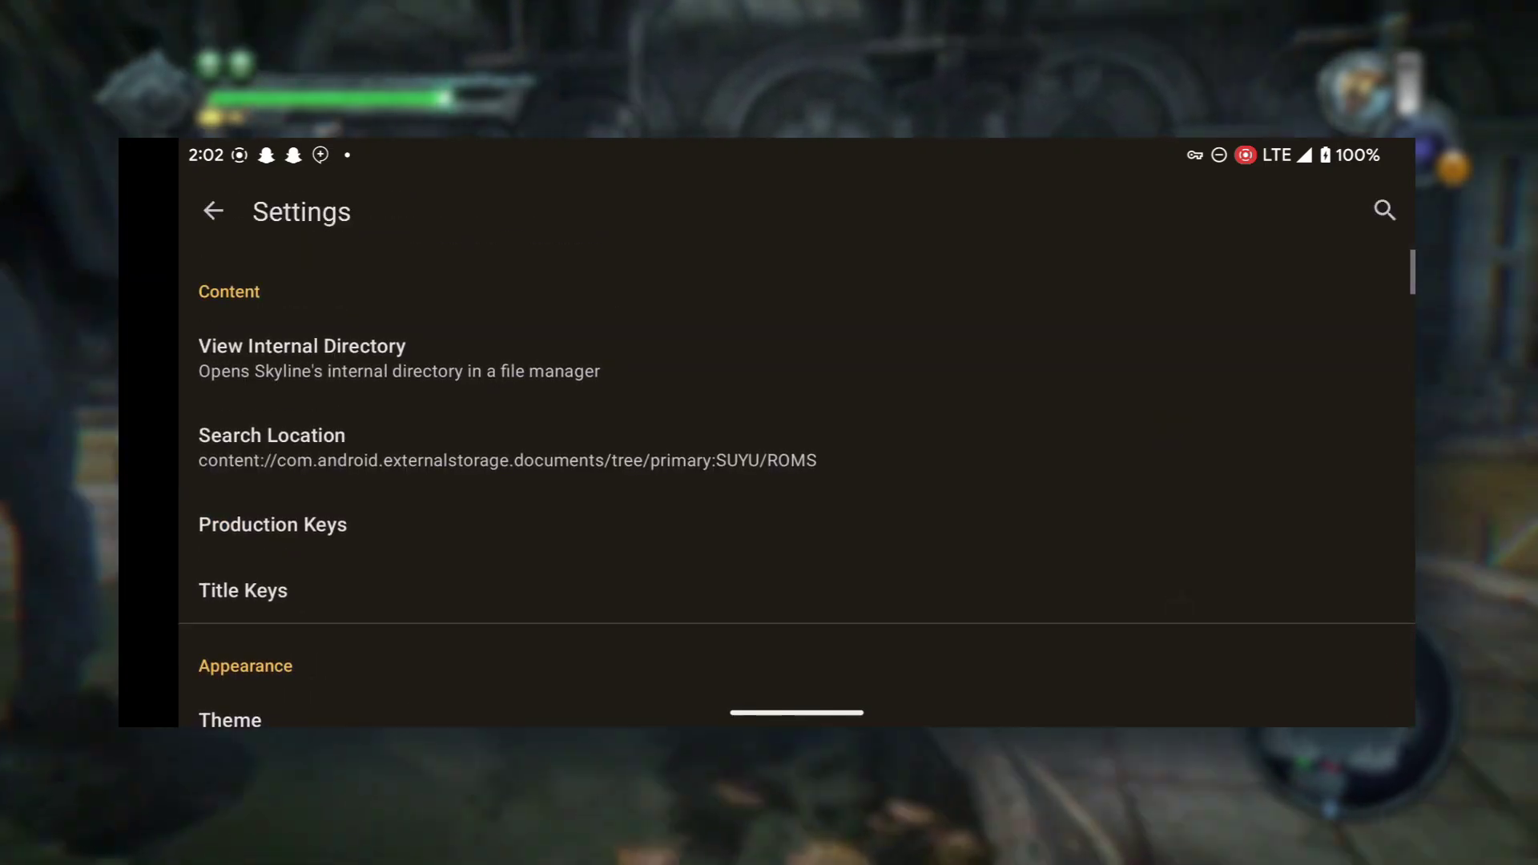
Return to Skyline's game list and view the details and save management options of Bayonetta 2.
click(215, 211)
click(1377, 233)
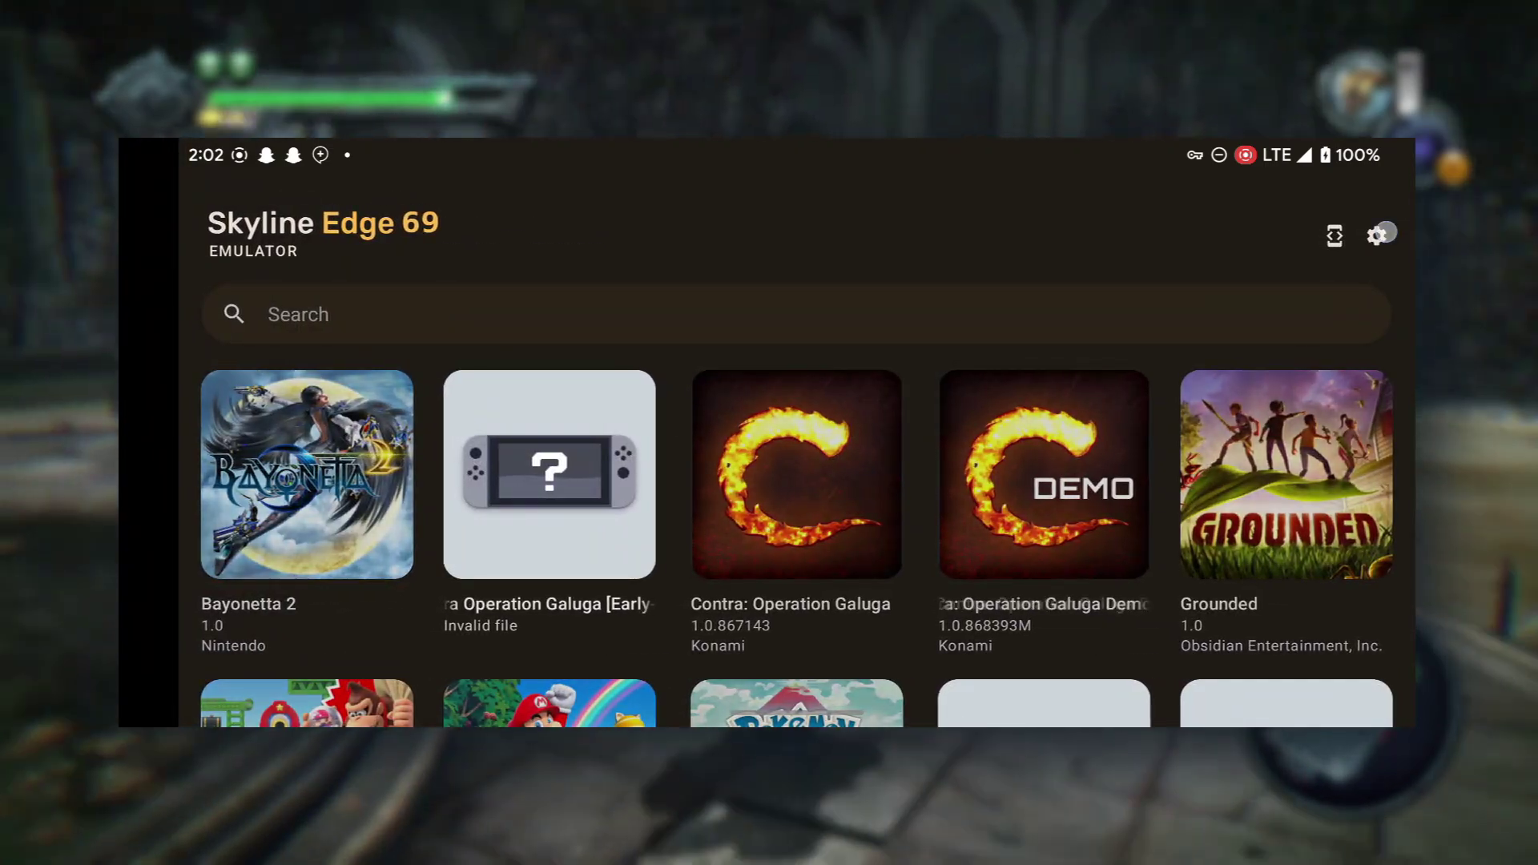
click(213, 212)
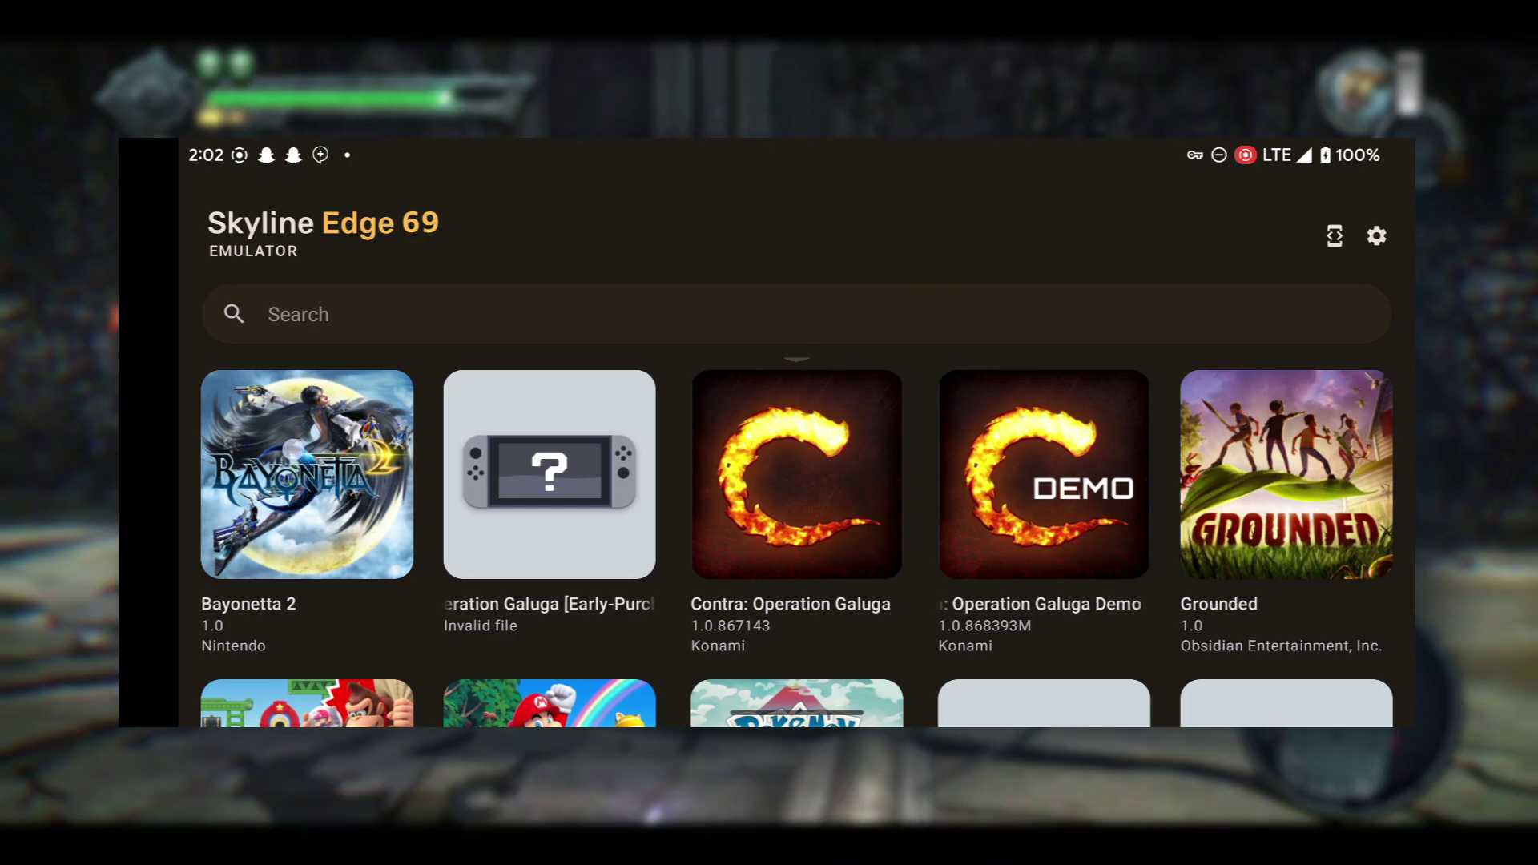
scroll(793, 480, down, 1)
click(322, 479)
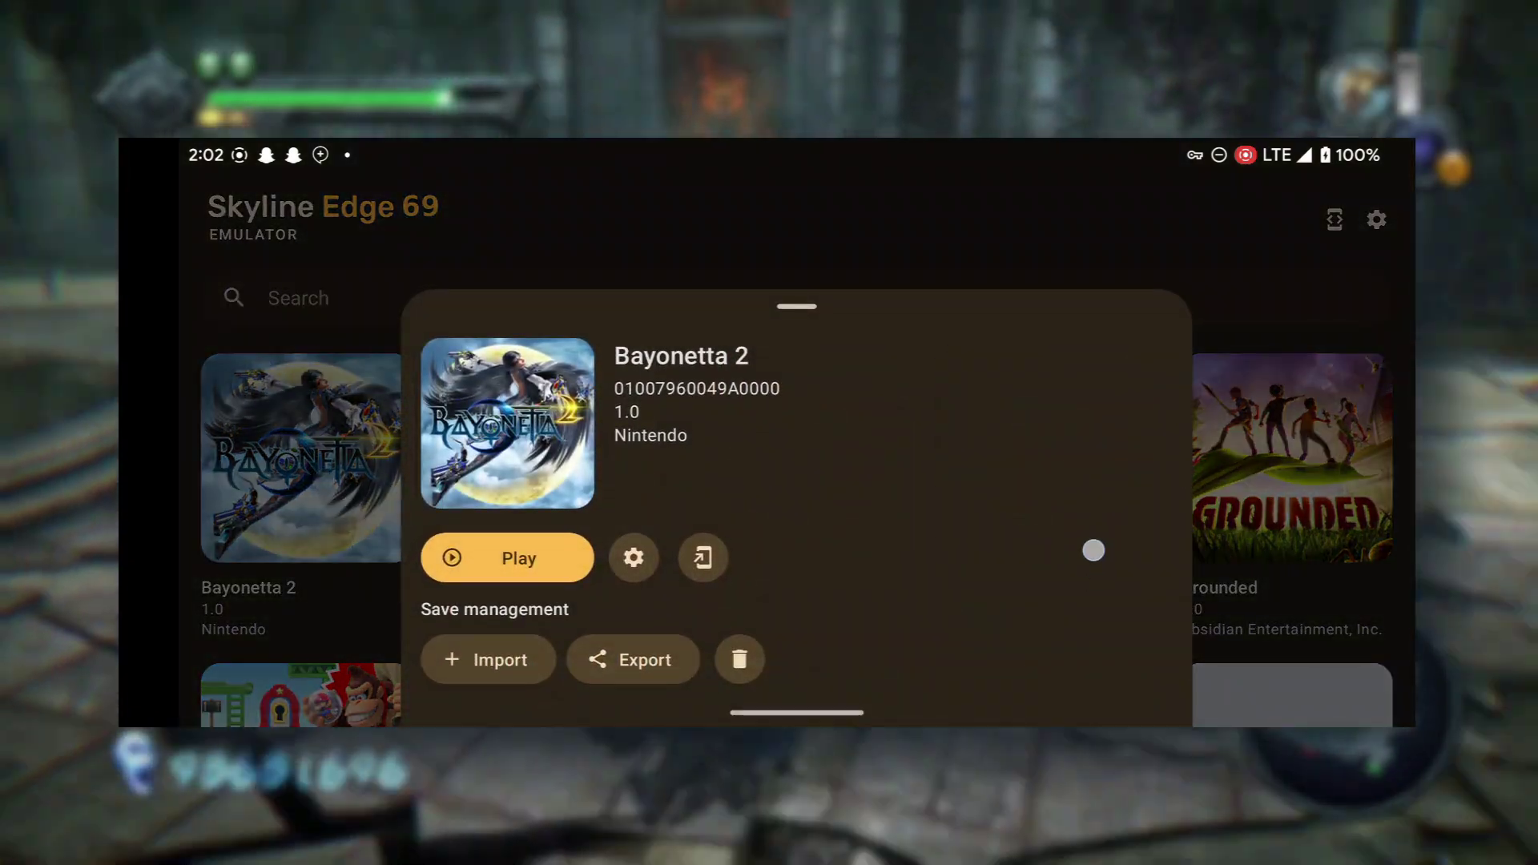